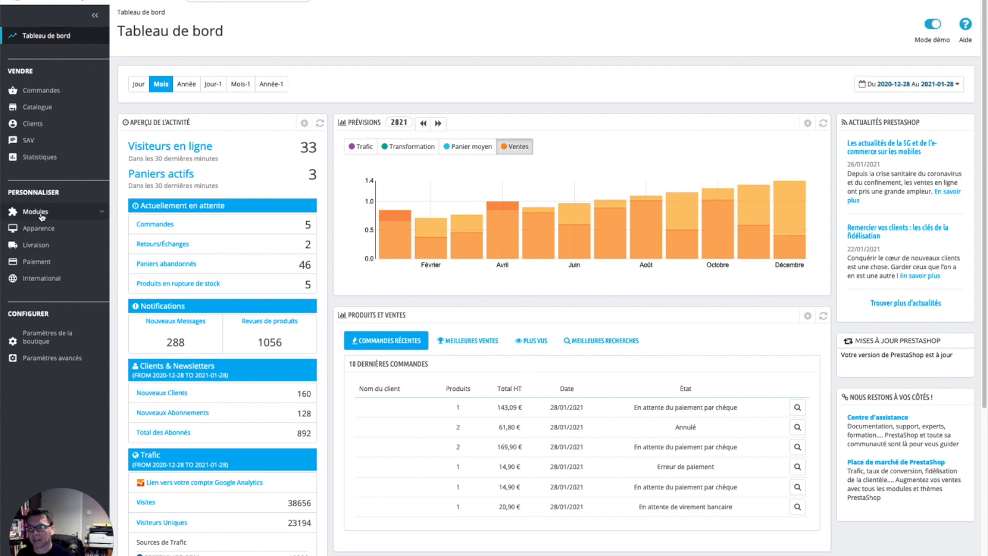
Step: Open the Gestionnaire de modules and its Installer un module upload dialog
{"action": "mouse_move", "coordinate": [42, 216]}
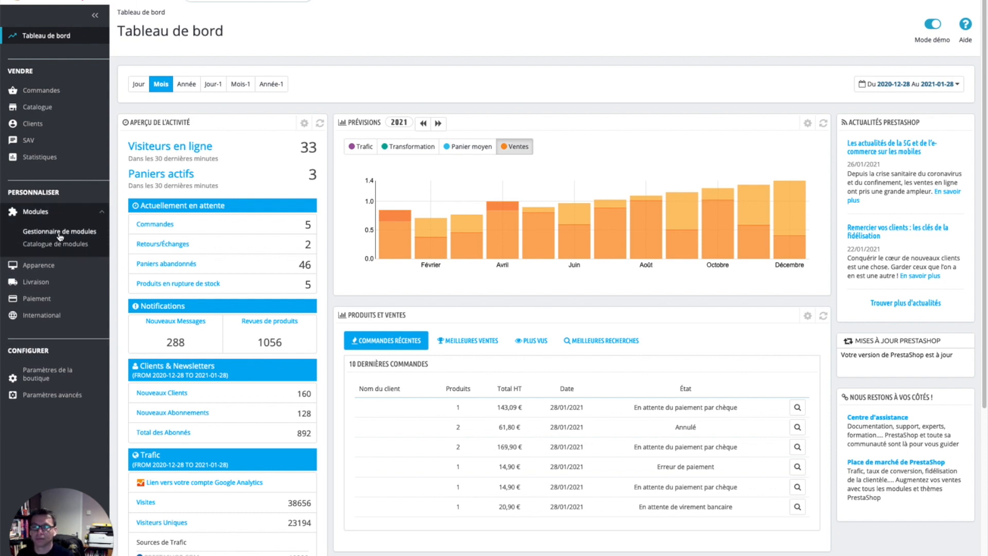
{"action": "left_click", "coordinate": [60, 233]}
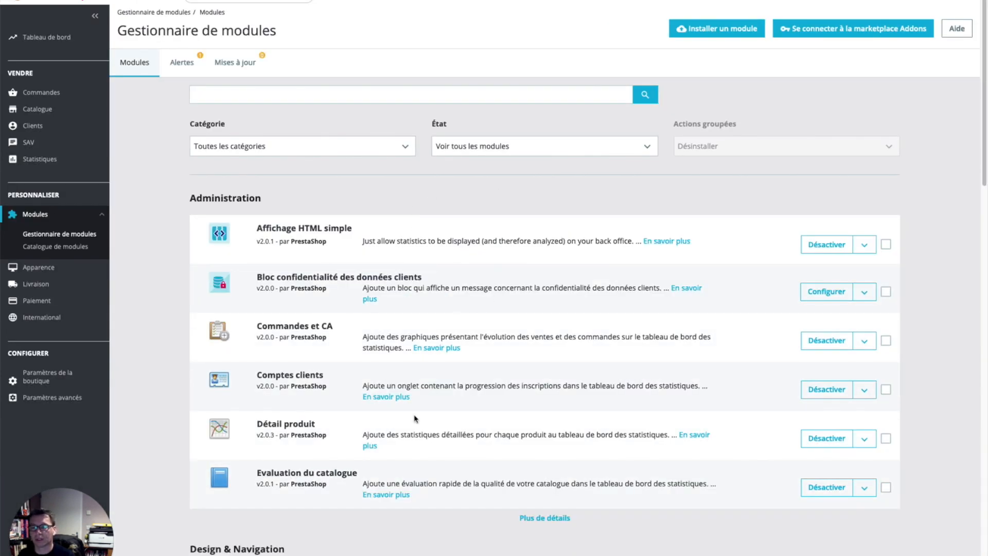
{"action": "scroll", "coordinate": [451, 447], "scroll_direction": "down", "scroll_amount": 5}
{"action": "scroll", "coordinate": [451, 447], "scroll_direction": "up", "scroll_amount": 5}
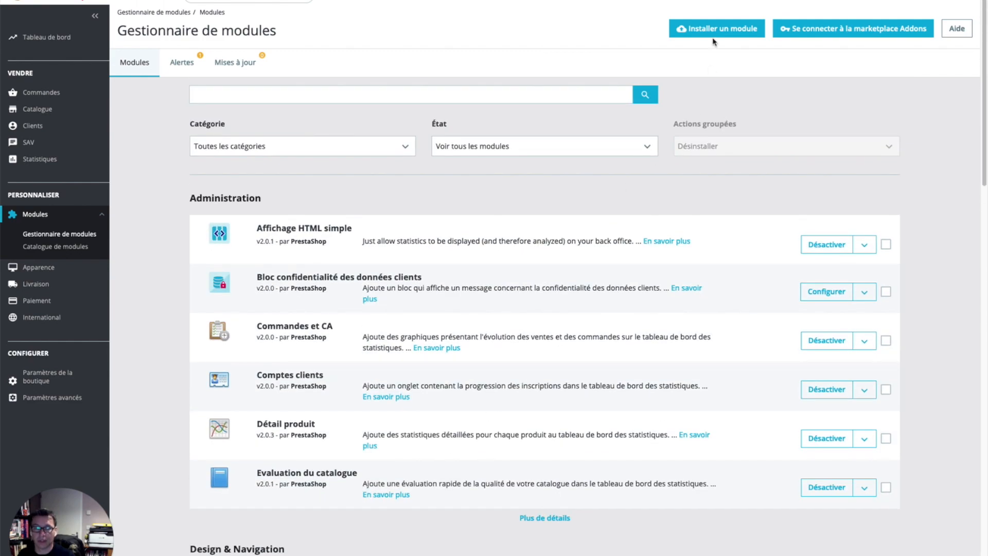
{"action": "left_click", "coordinate": [699, 33]}
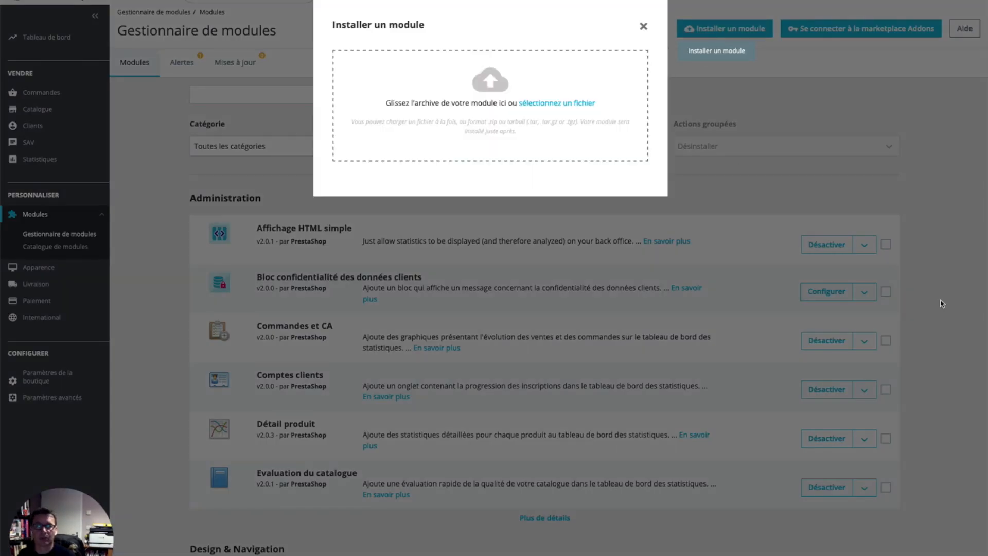
Step: Drop the Brexit TVA module zip onto the upload zone to install it
{"action": "left_click_drag", "start_coordinate": [635, 154], "coordinate": [470, 123]}
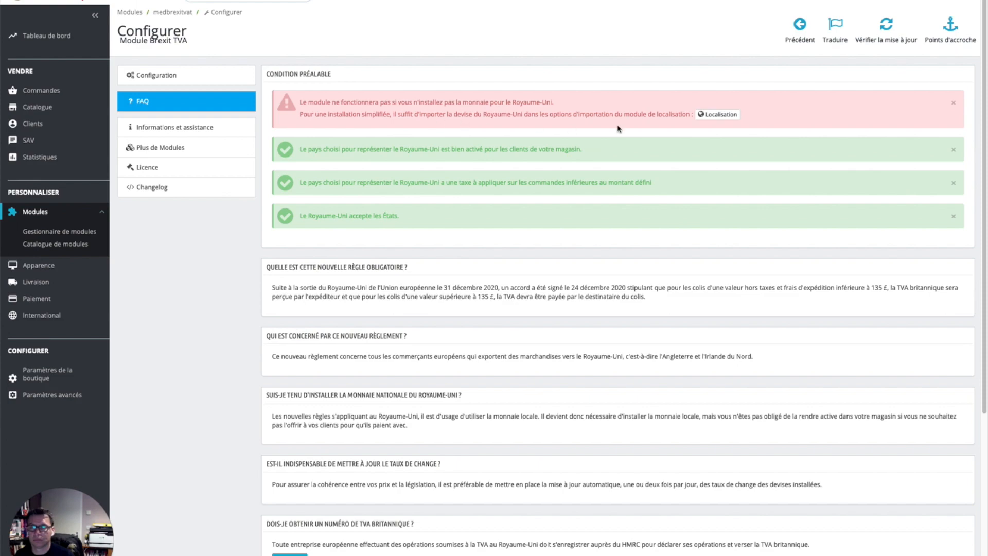
Step: Import the United Kingdom localisation pack, excluding states and languages, using local data
{"action": "left_click", "coordinate": [720, 115]}
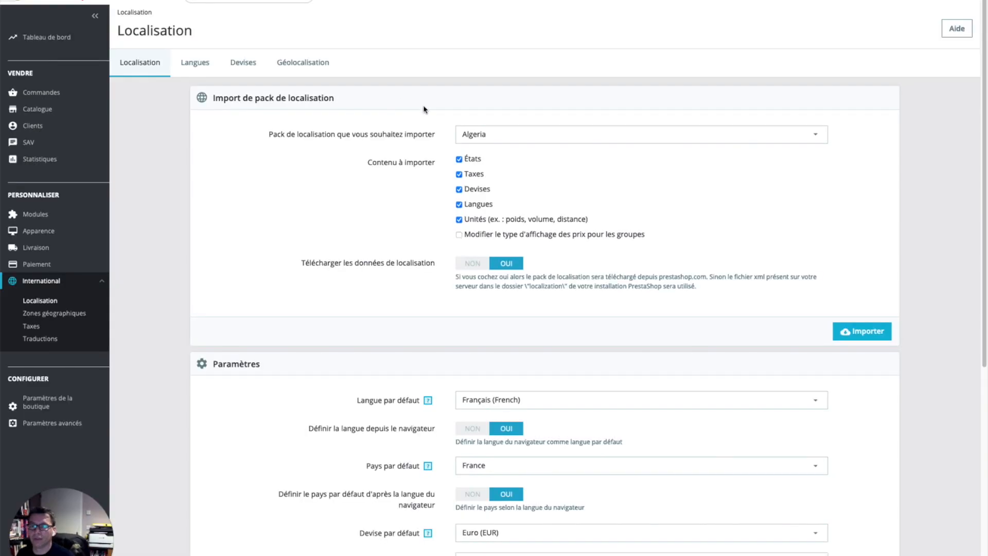
{"action": "left_click", "coordinate": [459, 160]}
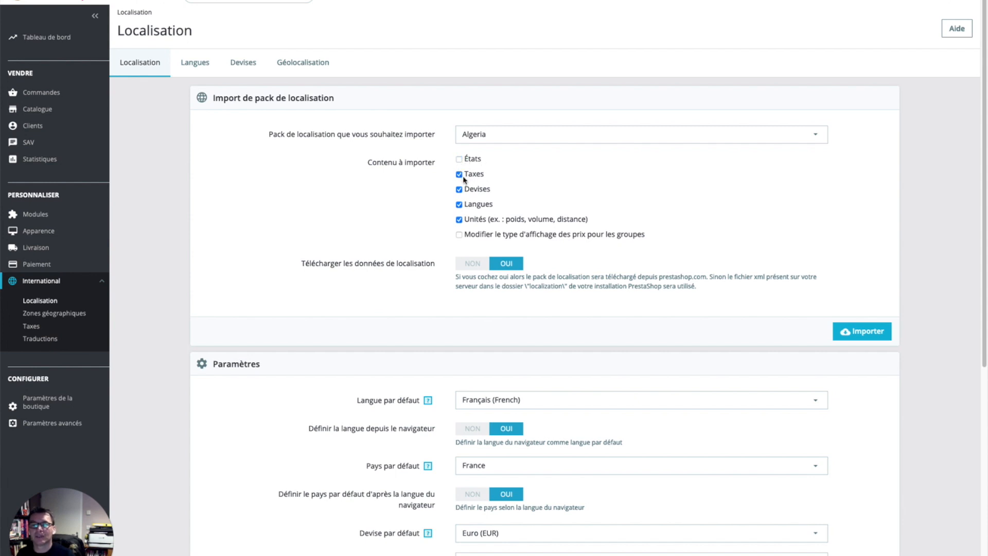
{"action": "left_click", "coordinate": [459, 204]}
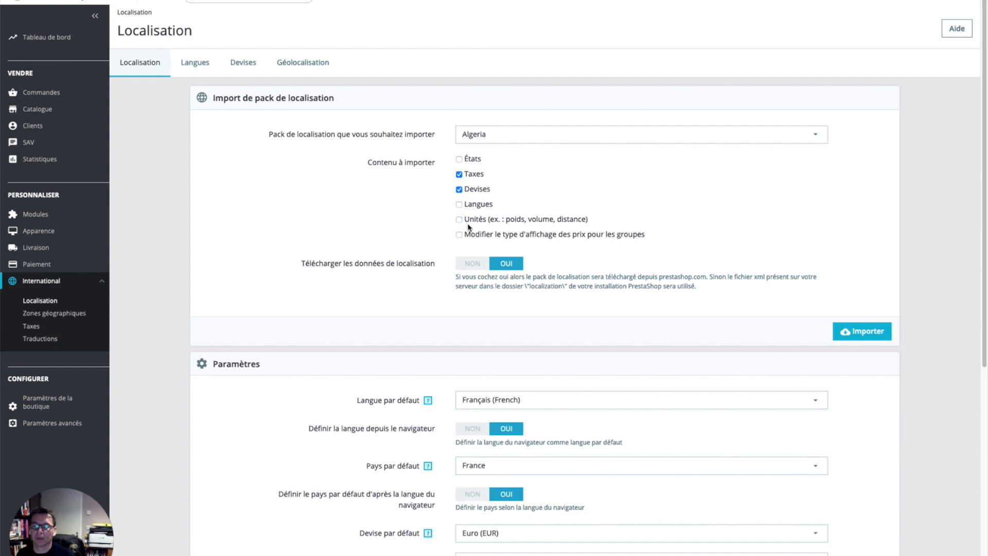
{"action": "left_click", "coordinate": [527, 137]}
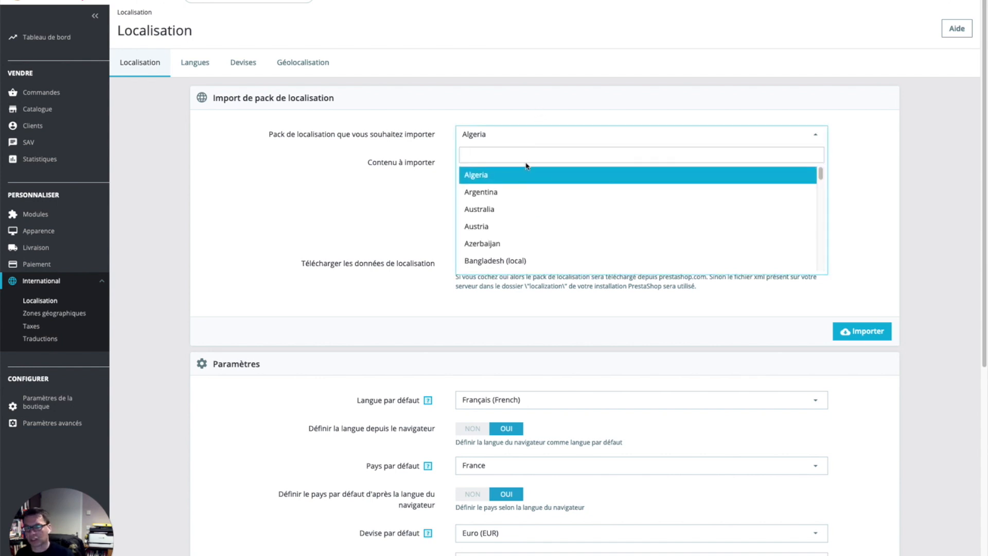
{"action": "type", "text": "unite"}
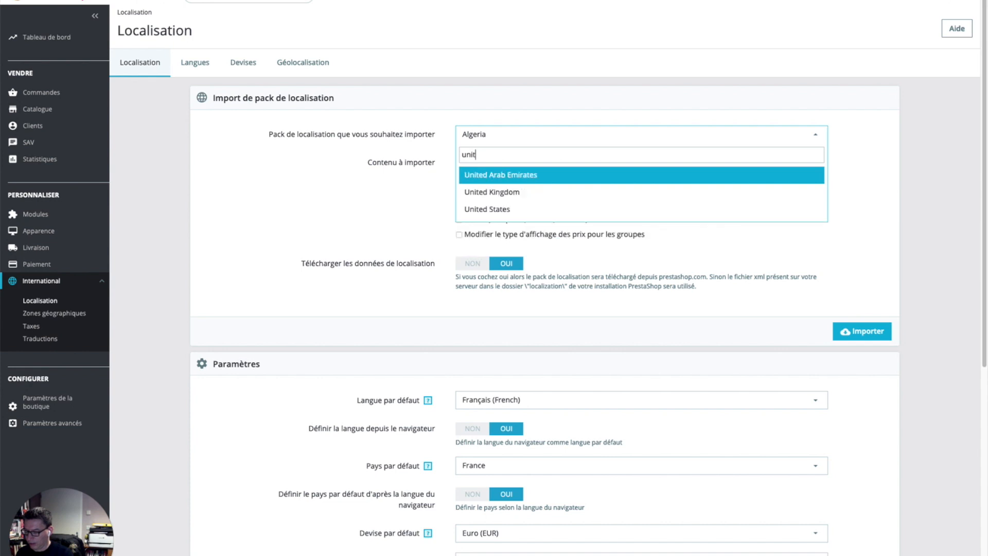
{"action": "left_click", "coordinate": [504, 192]}
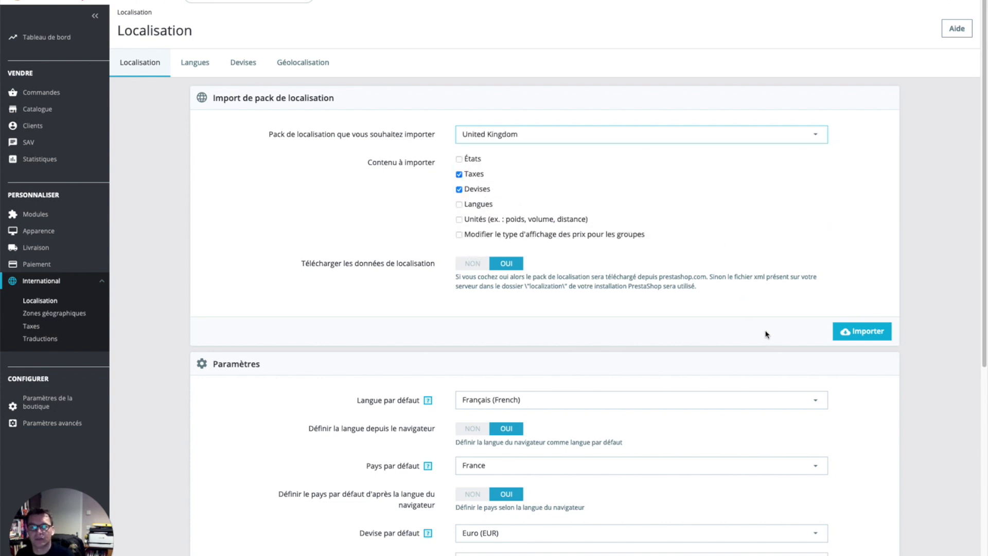
{"action": "left_click", "coordinate": [472, 264]}
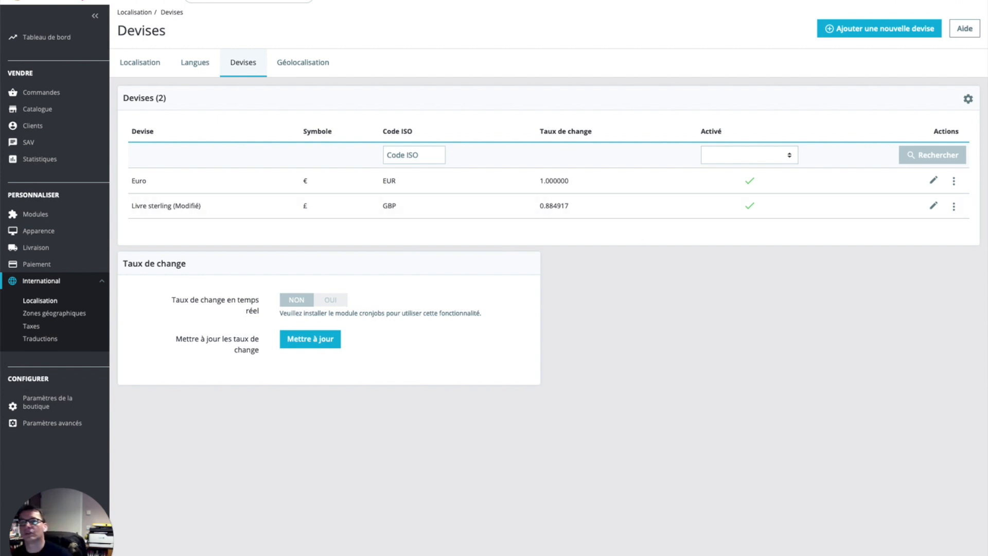
Step: Check the storefront's currency selector and reload the shop home page
{"action": "key", "text": "ctrl+Tab"}
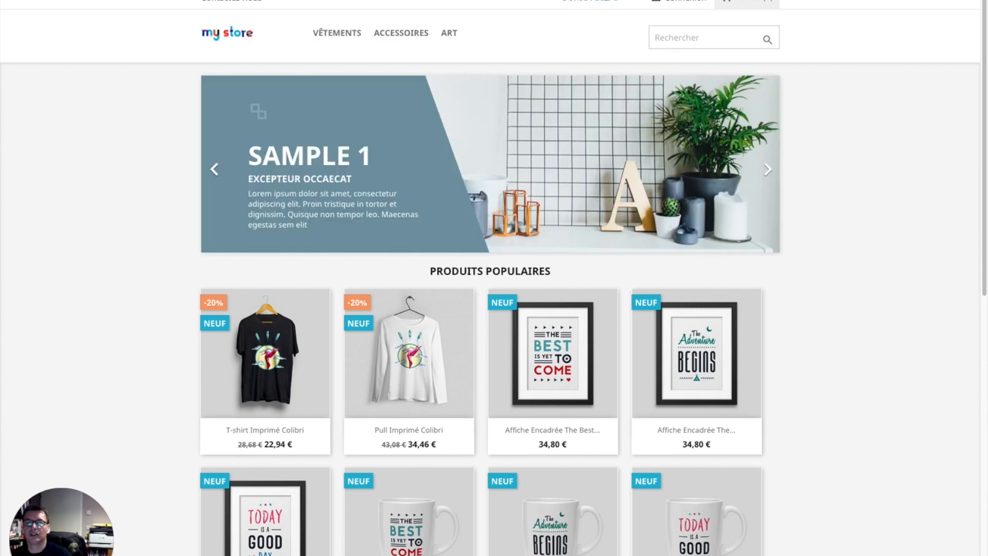
{"action": "left_click", "coordinate": [601, 2]}
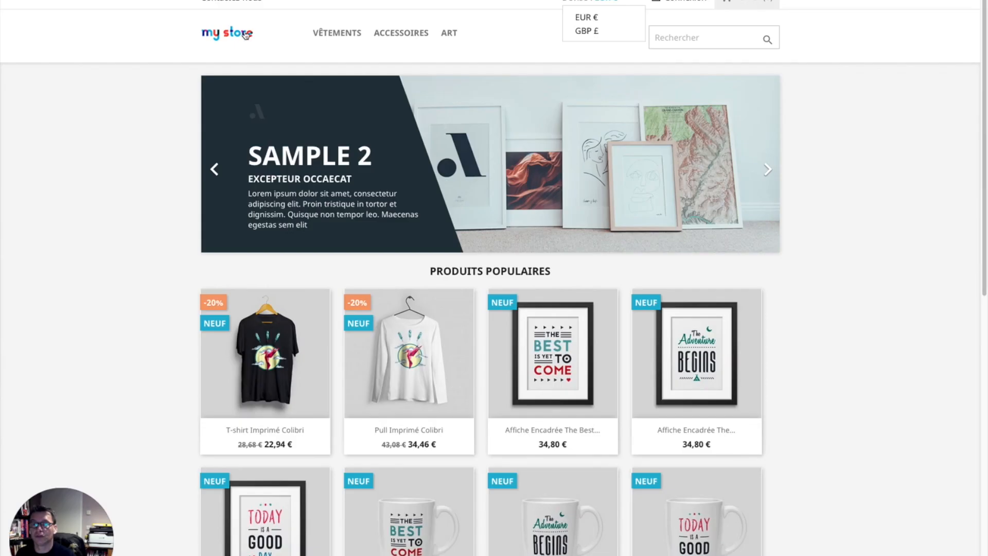
{"action": "left_click", "coordinate": [237, 33]}
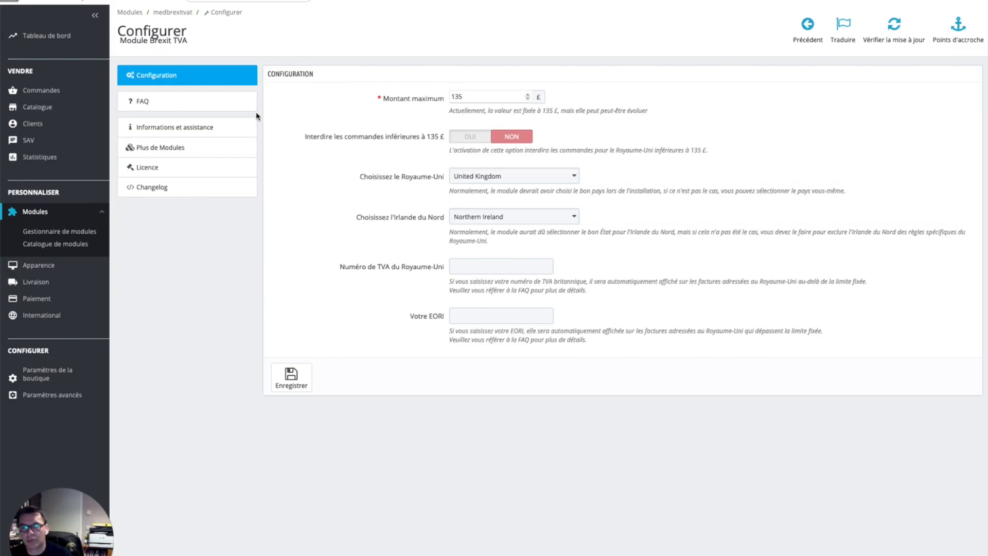
Step: On the FAQ tab, highlight the UK currency, country-activated and country-tax prerequisite lines
{"action": "left_click", "coordinate": [229, 102]}
{"action": "triple_click", "coordinate": [335, 104]}
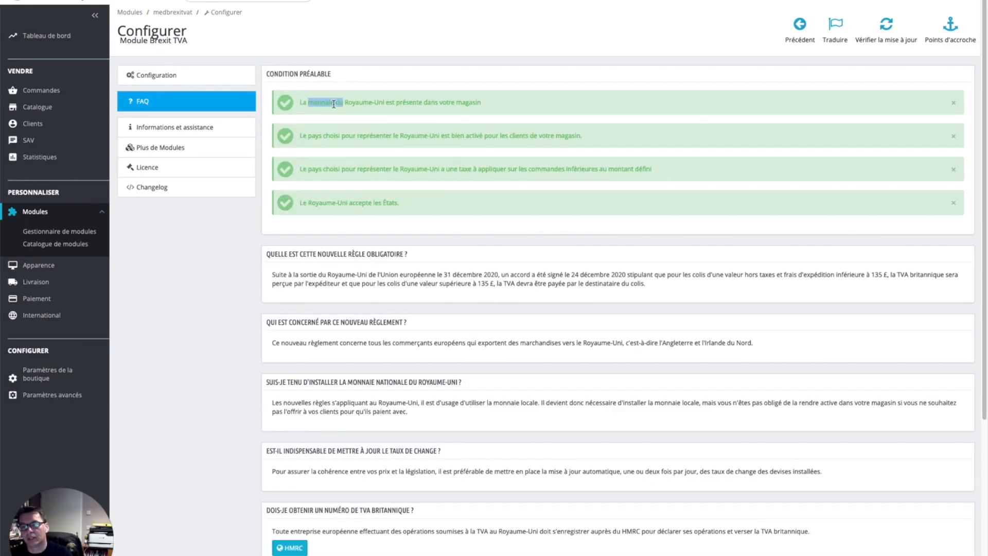
{"action": "triple_click", "coordinate": [360, 134]}
{"action": "triple_click", "coordinate": [375, 168]}
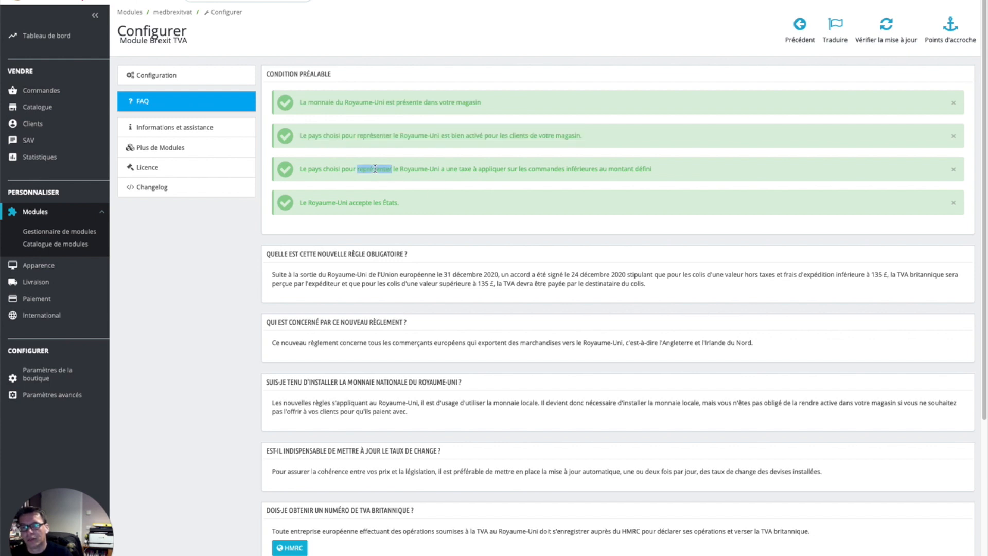
Step: Highlight the states-accepted and tax-below-threshold prerequisite lines
{"action": "double_click", "coordinate": [352, 204]}
{"action": "double_click", "coordinate": [391, 205]}
{"action": "triple_click", "coordinate": [391, 204]}
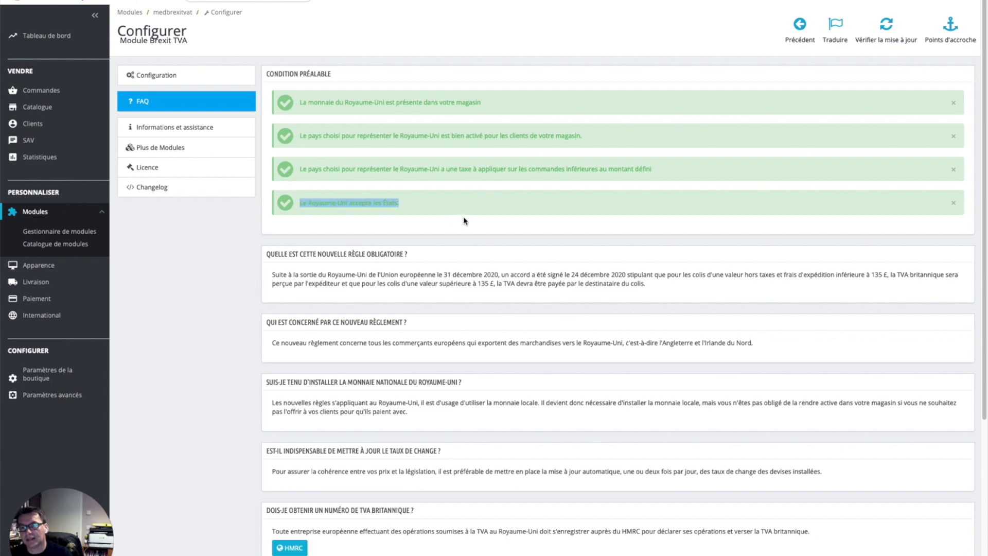
{"action": "triple_click", "coordinate": [461, 170]}
{"action": "triple_click", "coordinate": [370, 204]}
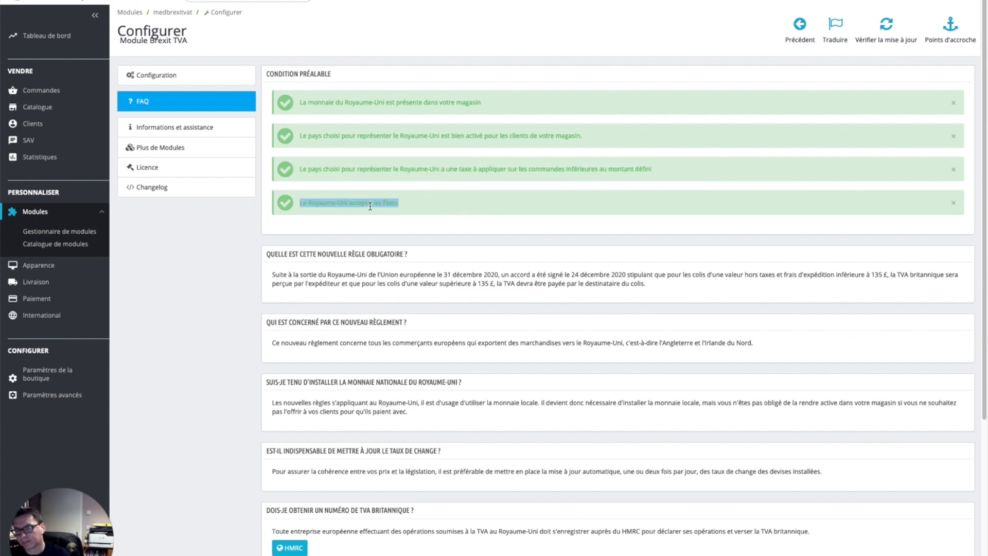
{"action": "left_click", "coordinate": [410, 169]}
{"action": "triple_click", "coordinate": [538, 169]}
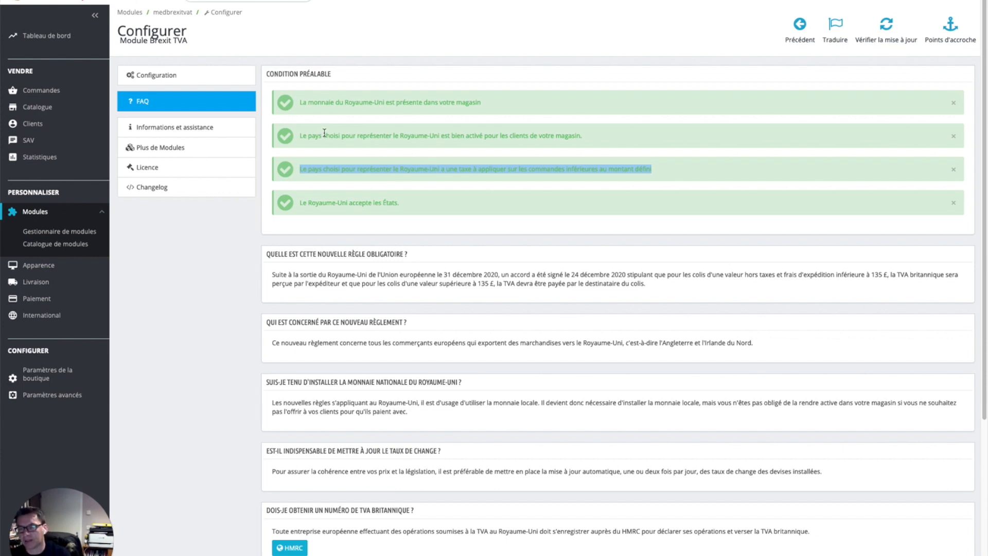
{"action": "mouse_move", "coordinate": [37, 107]}
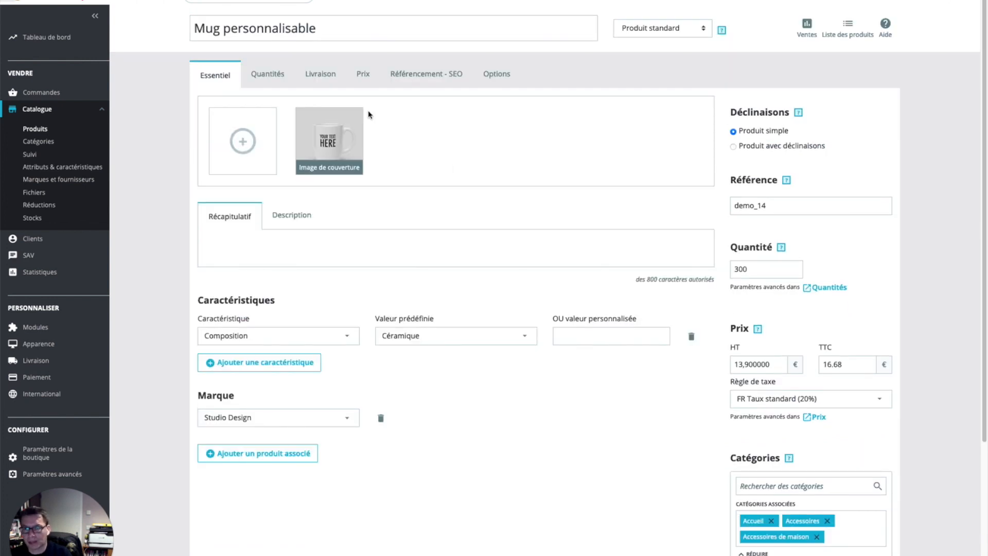
Step: Keep Mug personnalisable's tax rule at FR Taux standard (20%) on the Prix tab
{"action": "left_click", "coordinate": [364, 76]}
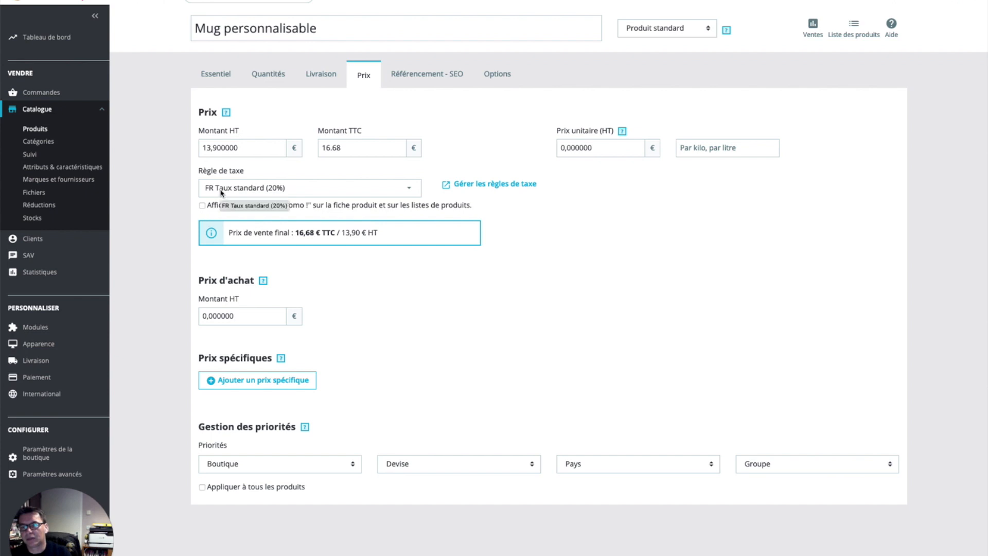
{"action": "left_click", "coordinate": [255, 191]}
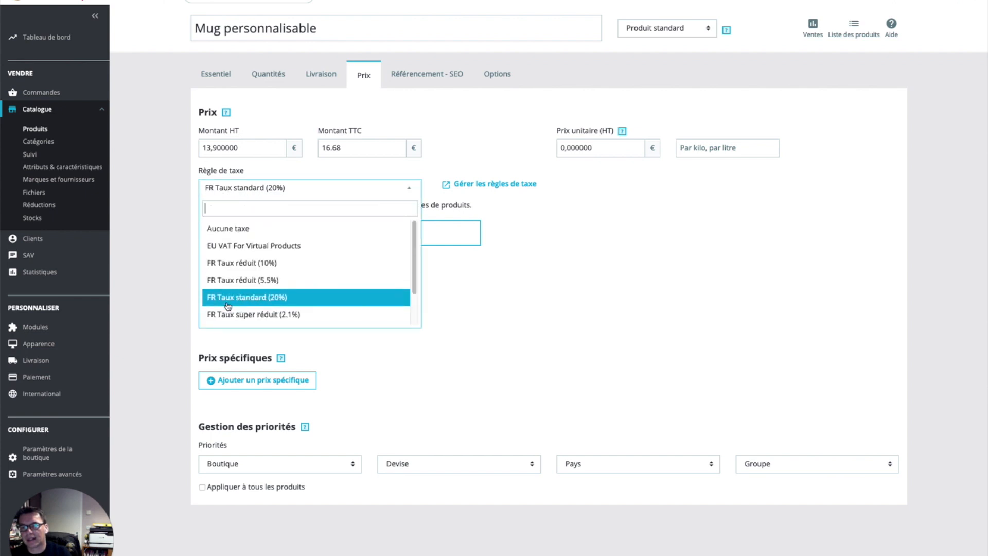
{"action": "left_click", "coordinate": [300, 298]}
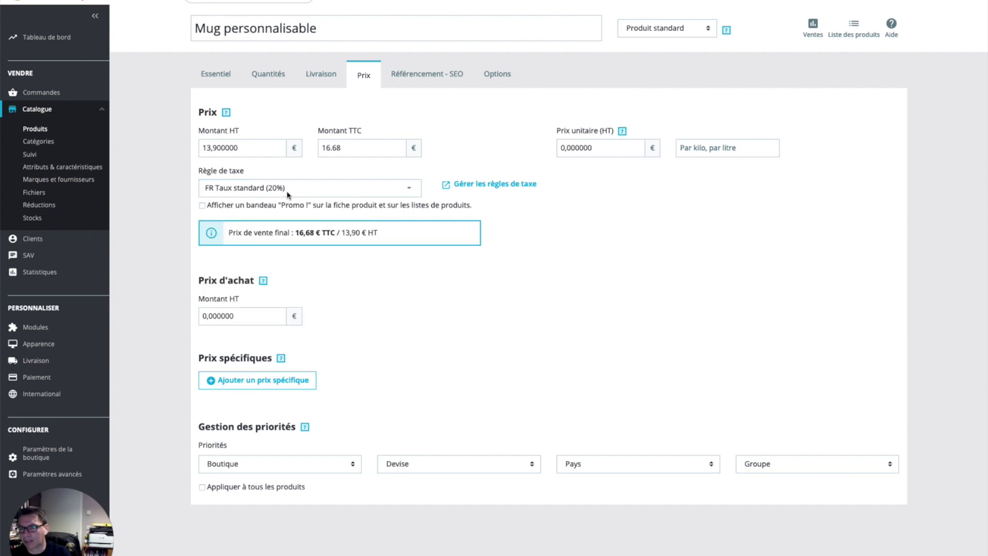
{"action": "left_click", "coordinate": [102, 395]}
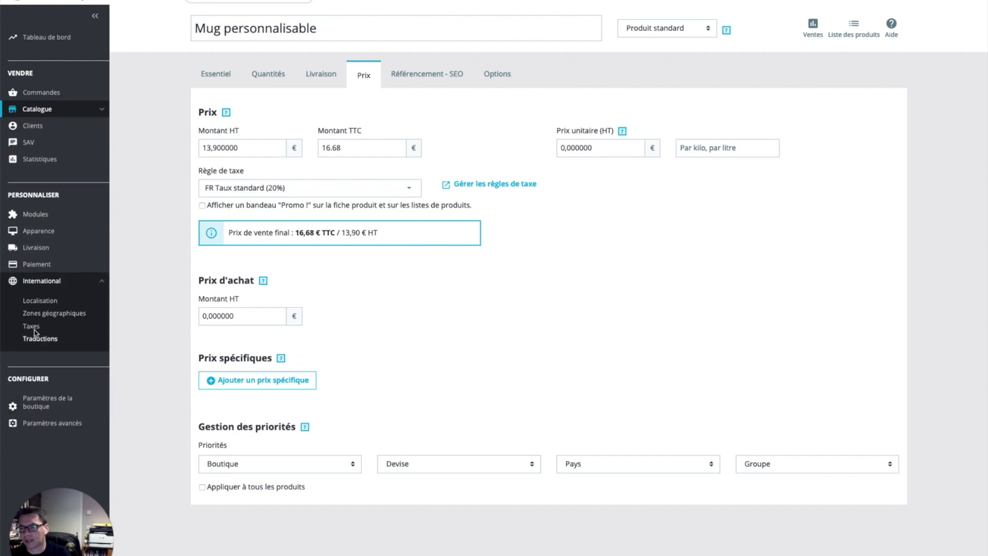
Step: Inspect the VAT UK 20% tax's 20% rate and leave the edit page unchanged
{"action": "left_click", "coordinate": [34, 328]}
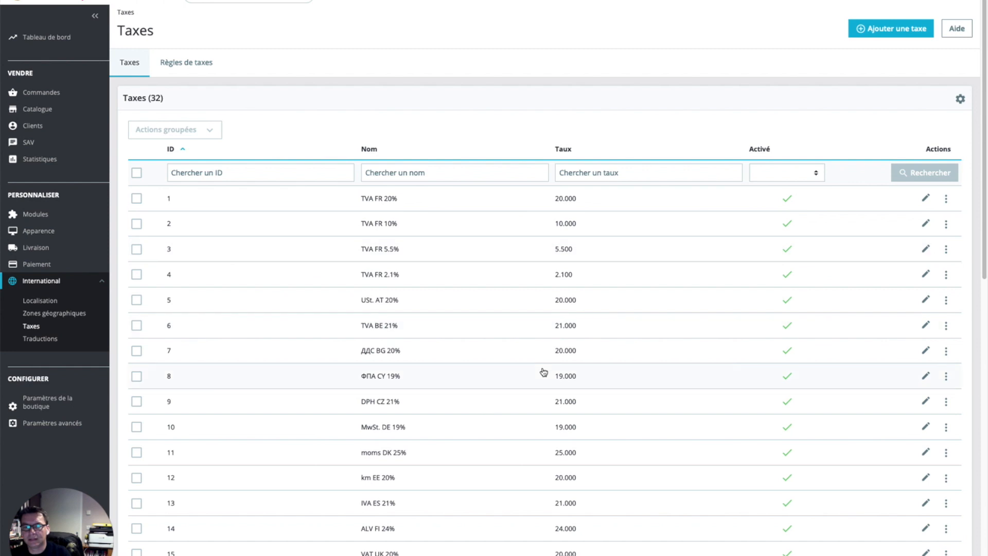
{"action": "scroll", "coordinate": [544, 372], "scroll_direction": "down", "scroll_amount": 13}
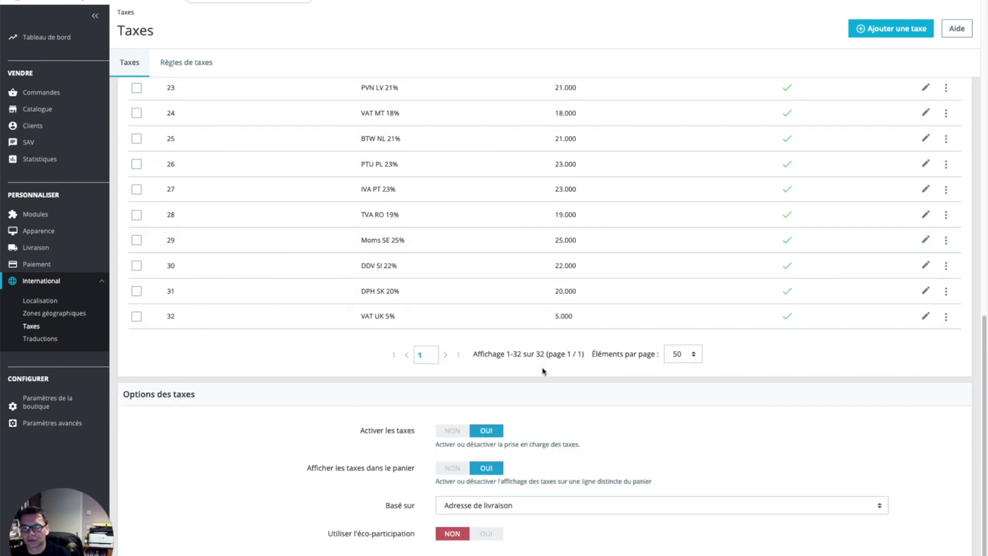
{"action": "scroll", "coordinate": [544, 371], "scroll_direction": "up", "scroll_amount": 5}
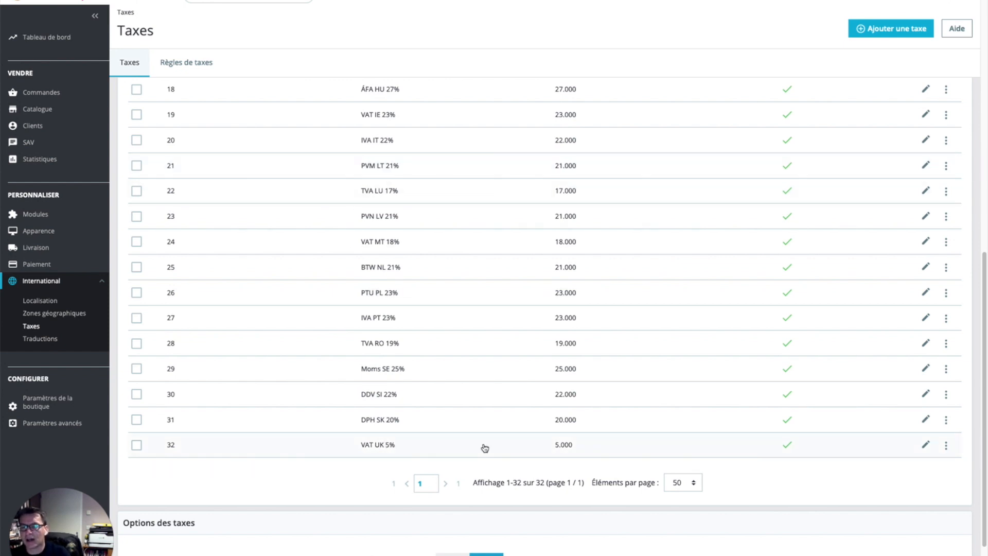
{"action": "scroll", "coordinate": [485, 448], "scroll_direction": "up", "scroll_amount": 3}
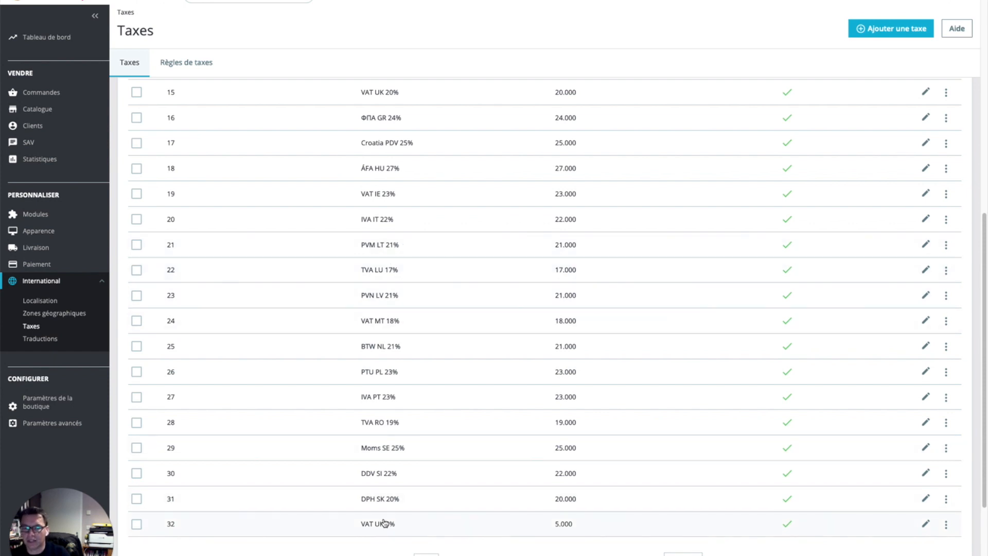
{"action": "scroll", "coordinate": [429, 413], "scroll_direction": "up", "scroll_amount": 7}
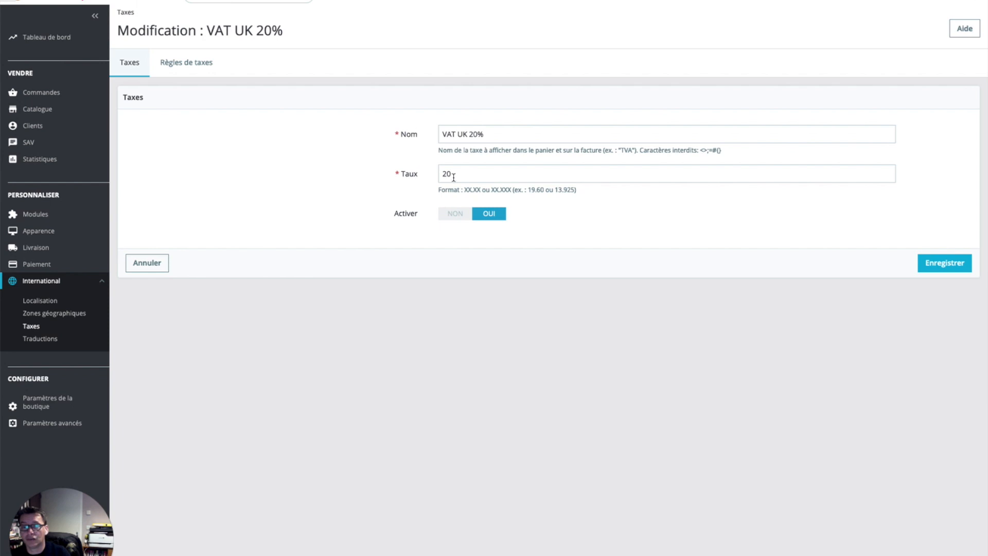
{"action": "double_click", "coordinate": [448, 174]}
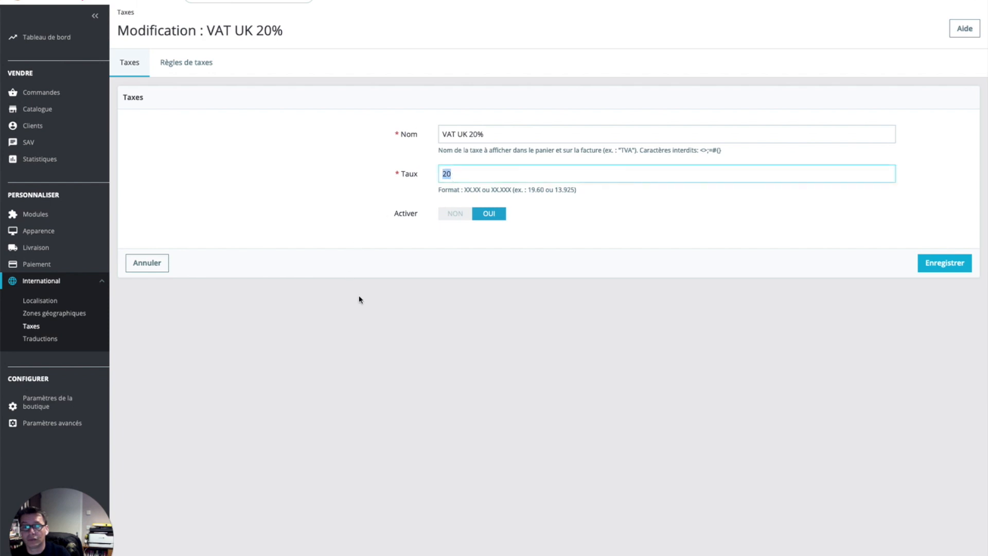
{"action": "left_click", "coordinate": [142, 268]}
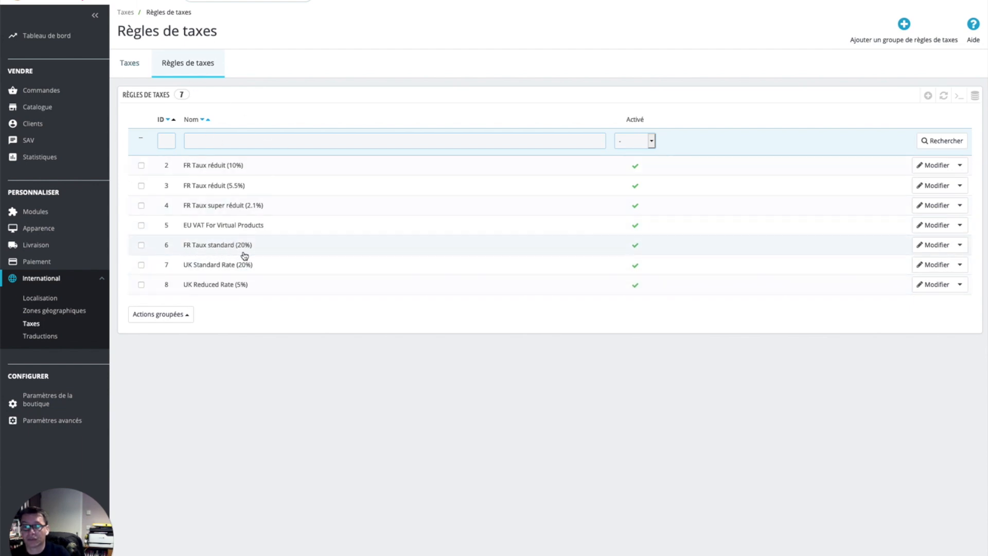
Step: Set the United Kingdom rule in FR Taux standard (20%) to charge VAT UK 20%
{"action": "left_click", "coordinate": [933, 244]}
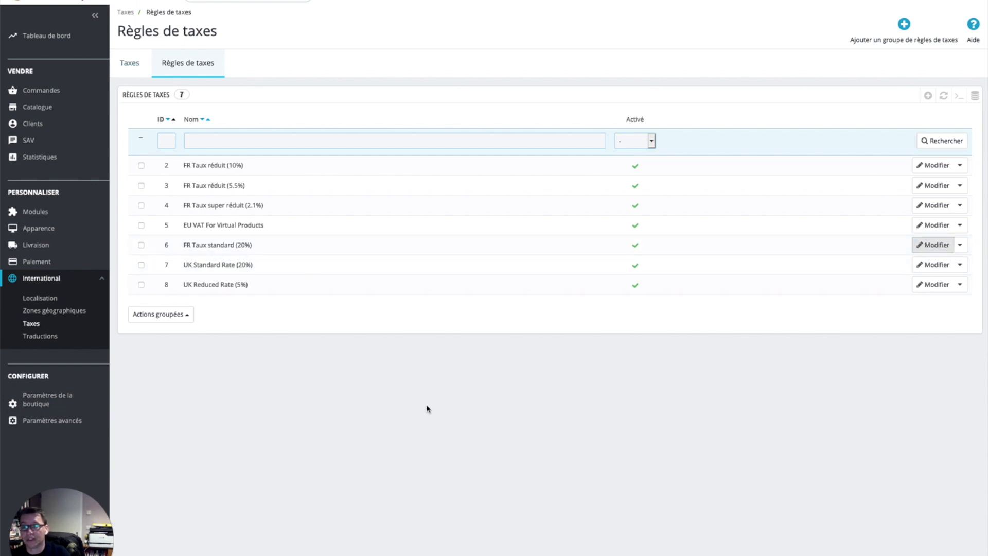
{"action": "scroll", "coordinate": [512, 385], "scroll_direction": "down", "scroll_amount": 10}
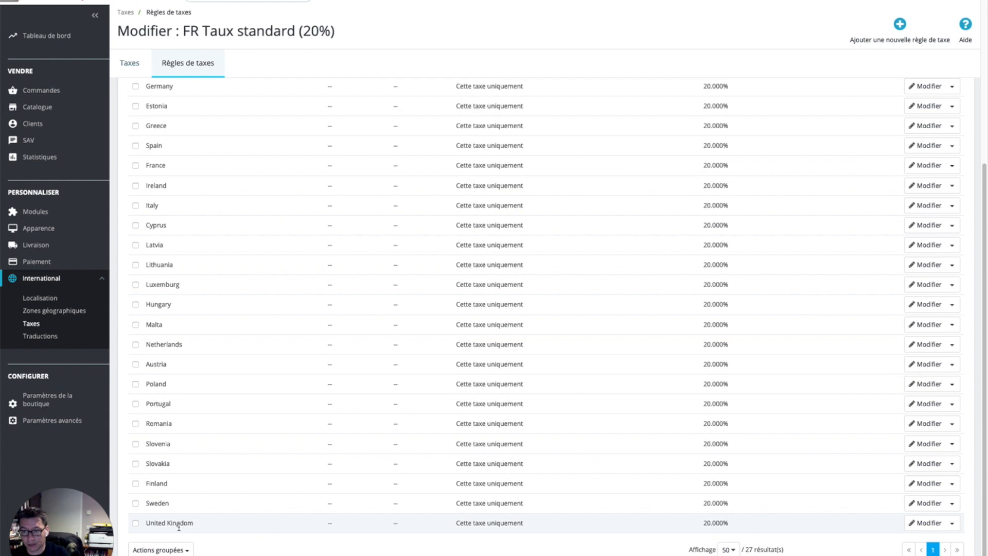
{"action": "left_click", "coordinate": [913, 528]}
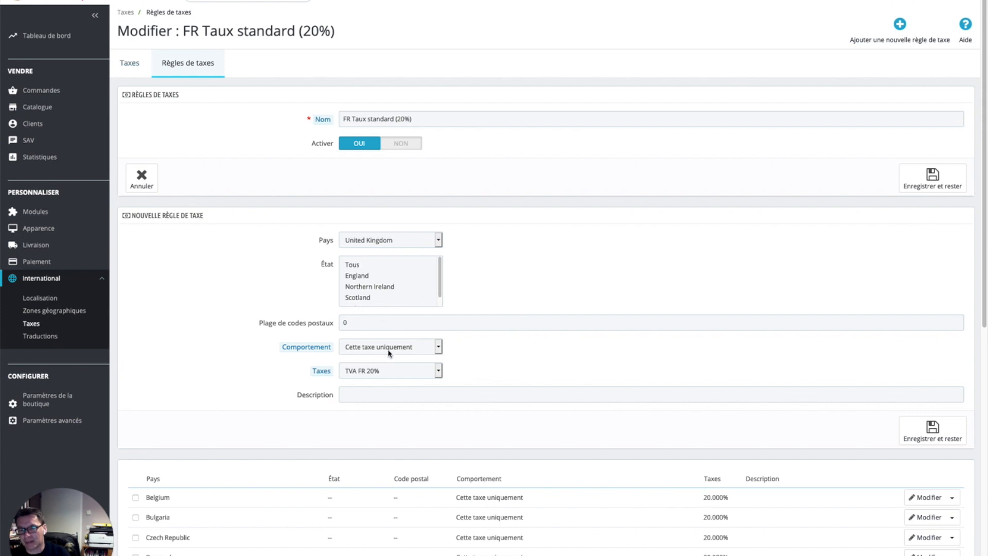
{"action": "left_click", "coordinate": [415, 371]}
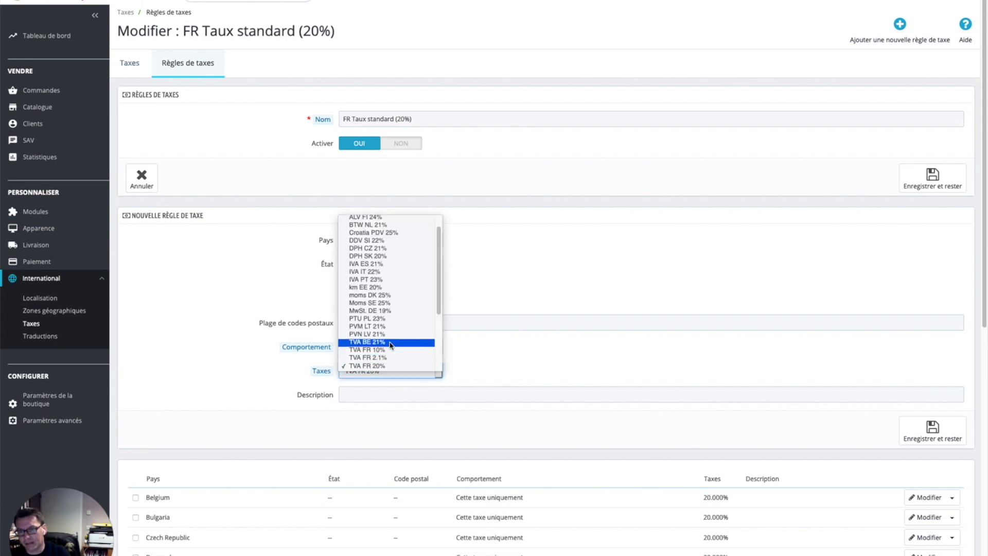
{"action": "scroll", "coordinate": [405, 332], "scroll_direction": "down", "scroll_amount": 5}
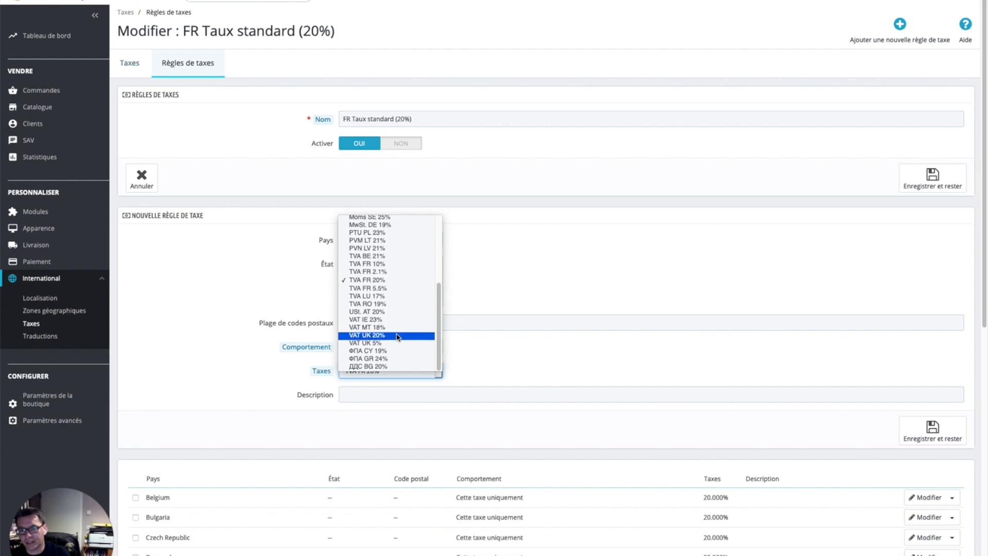
{"action": "left_click", "coordinate": [397, 337]}
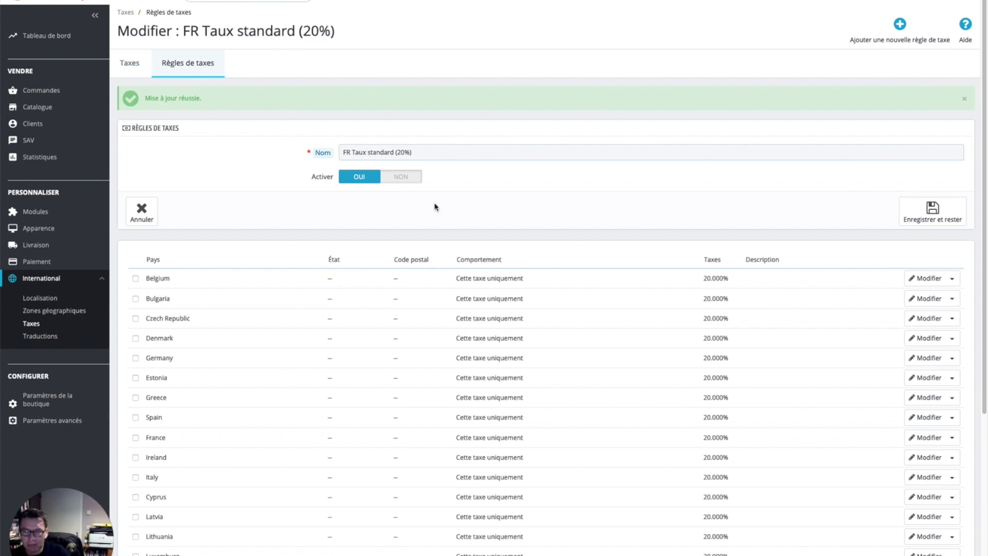
{"action": "left_click", "coordinate": [191, 68]}
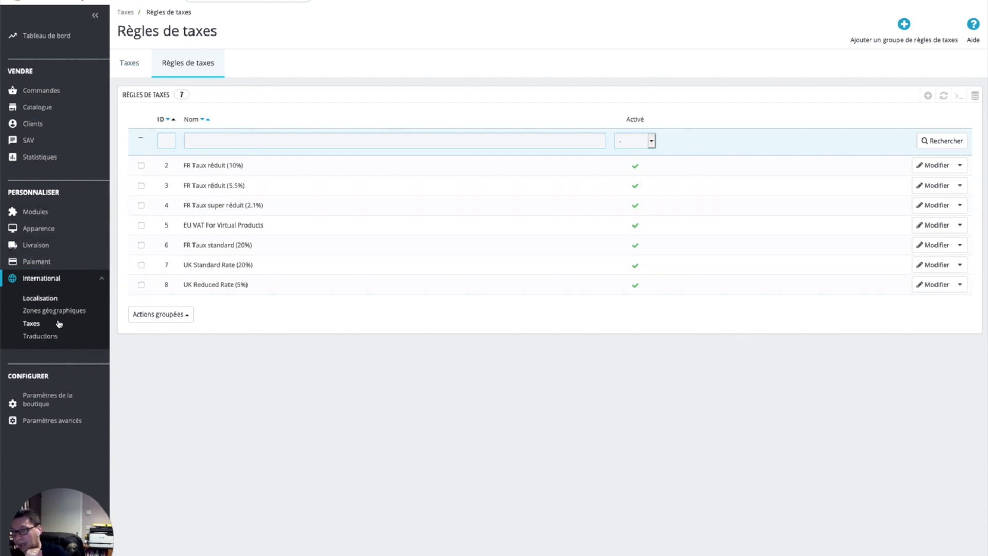
{"action": "mouse_move", "coordinate": [65, 217]}
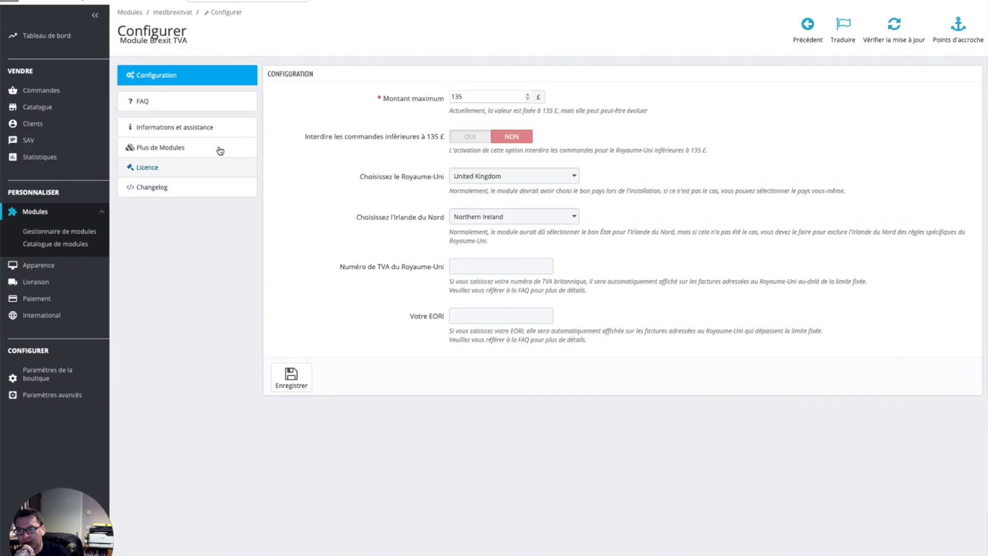
Step: Read the fourth FAQ prerequisite line about United Kingdom states being accepted
{"action": "left_click", "coordinate": [215, 100]}
{"action": "double_click", "coordinate": [342, 204]}
{"action": "triple_click", "coordinate": [343, 204]}
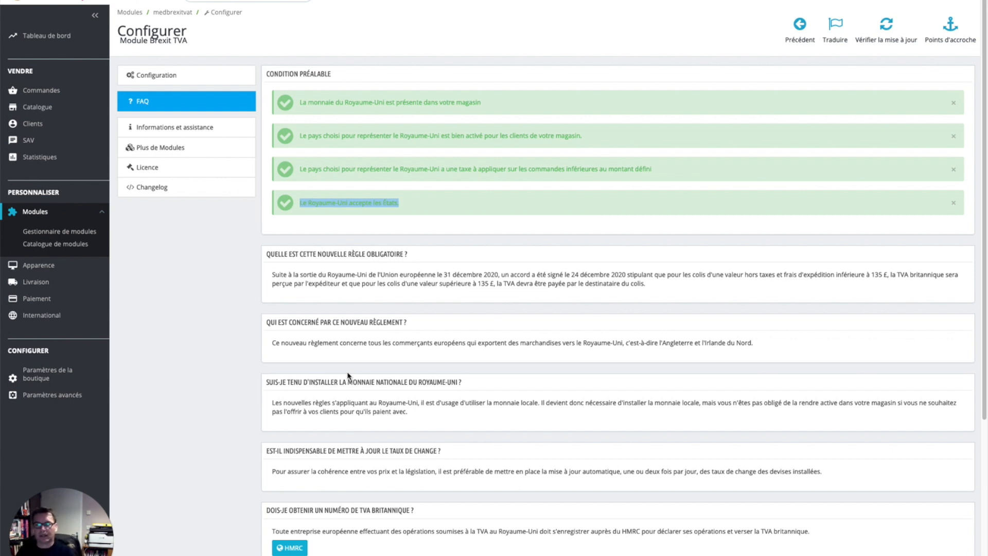
{"action": "mouse_move", "coordinate": [88, 316]}
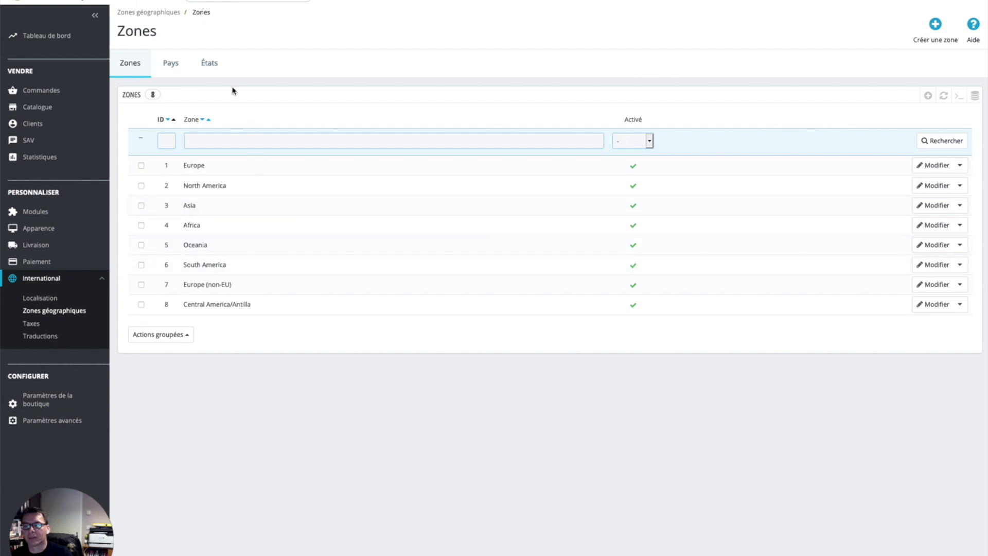
Step: View the countries list, then filter the states list by ISO code gb
{"action": "left_click", "coordinate": [175, 65]}
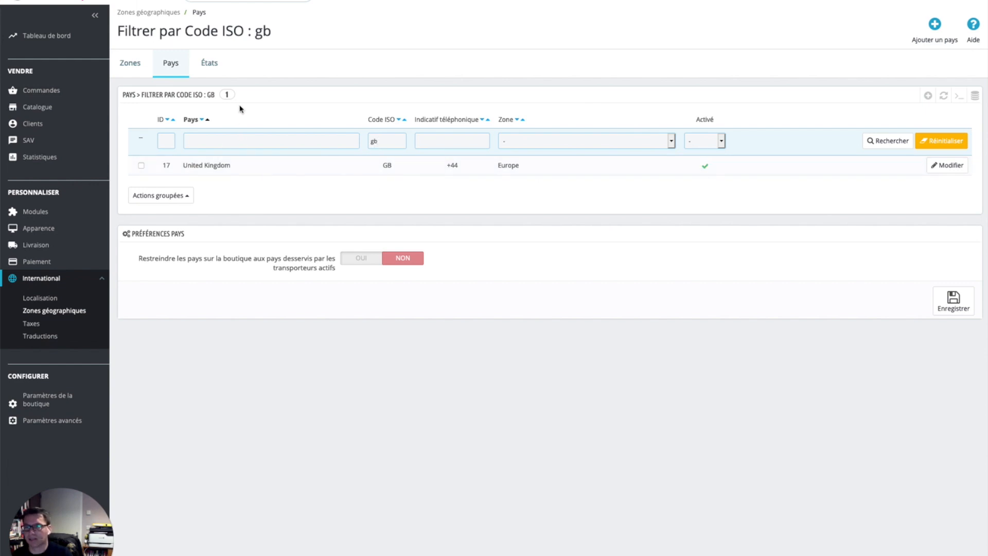
{"action": "left_click", "coordinate": [209, 64]}
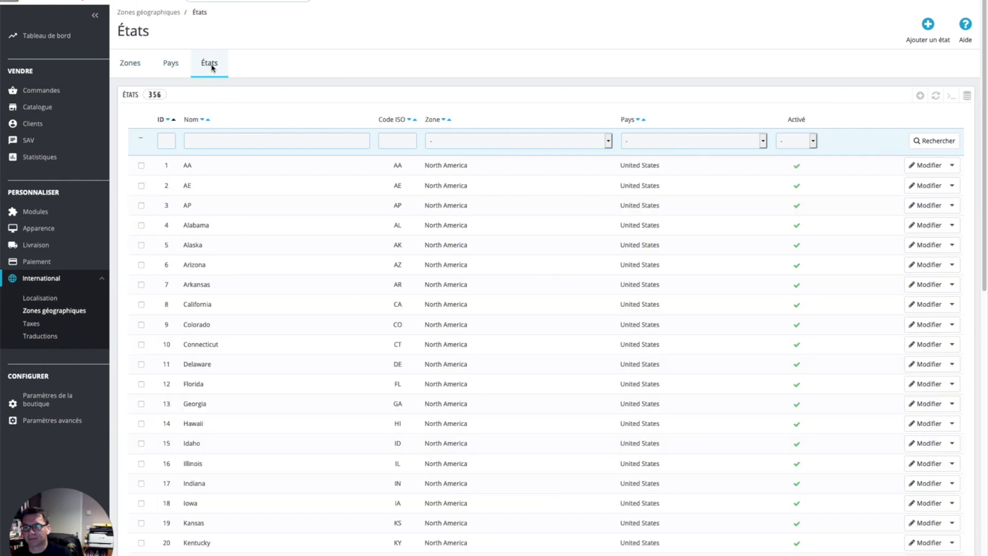
{"action": "left_click", "coordinate": [402, 139]}
{"action": "key", "text": "Return"}
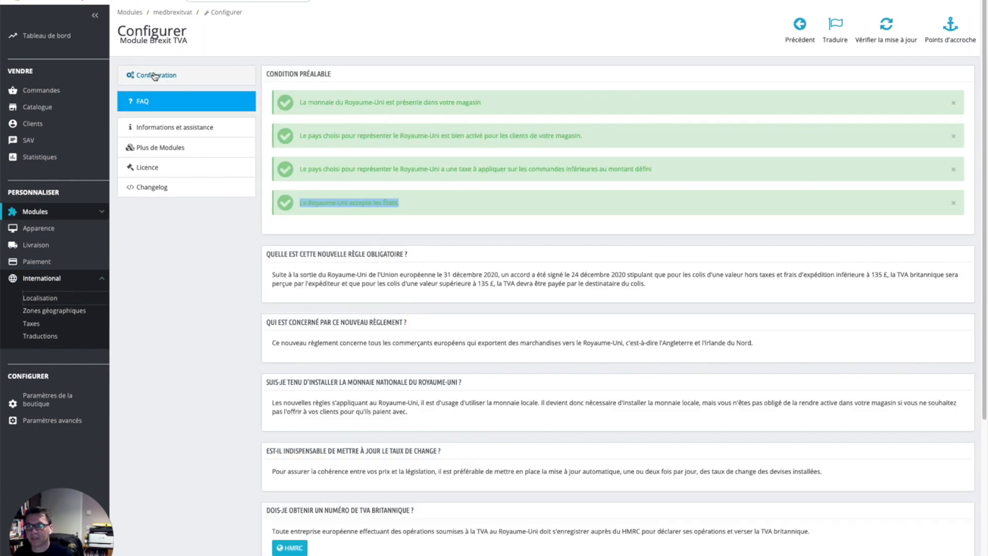
{"action": "left_click", "coordinate": [150, 75]}
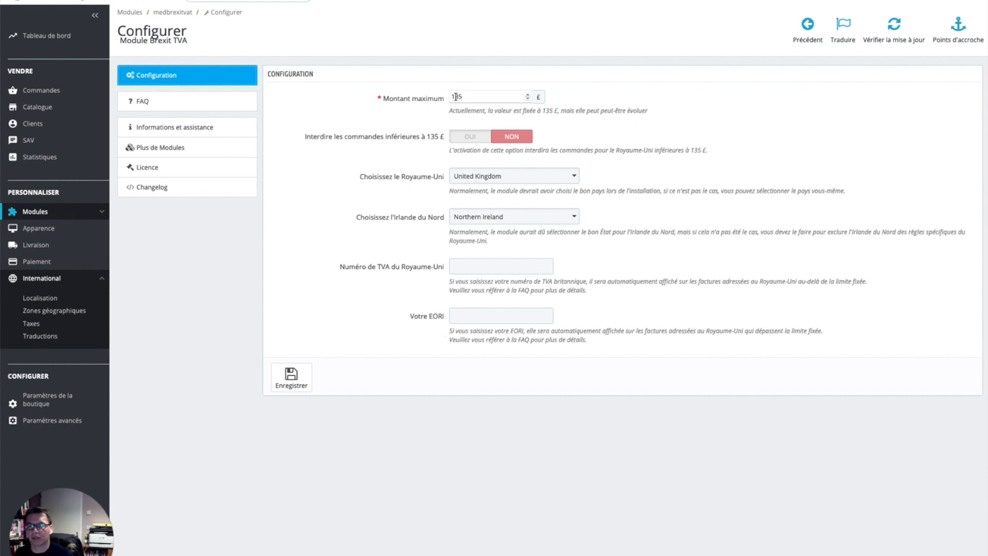
{"action": "double_click", "coordinate": [476, 98]}
{"action": "left_click", "coordinate": [672, 123]}
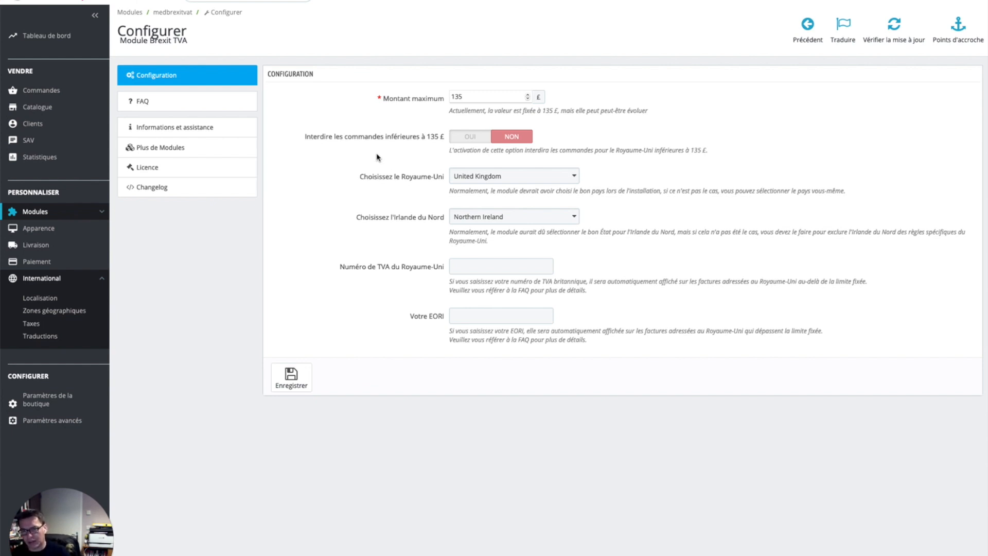
{"action": "left_click", "coordinate": [205, 100]}
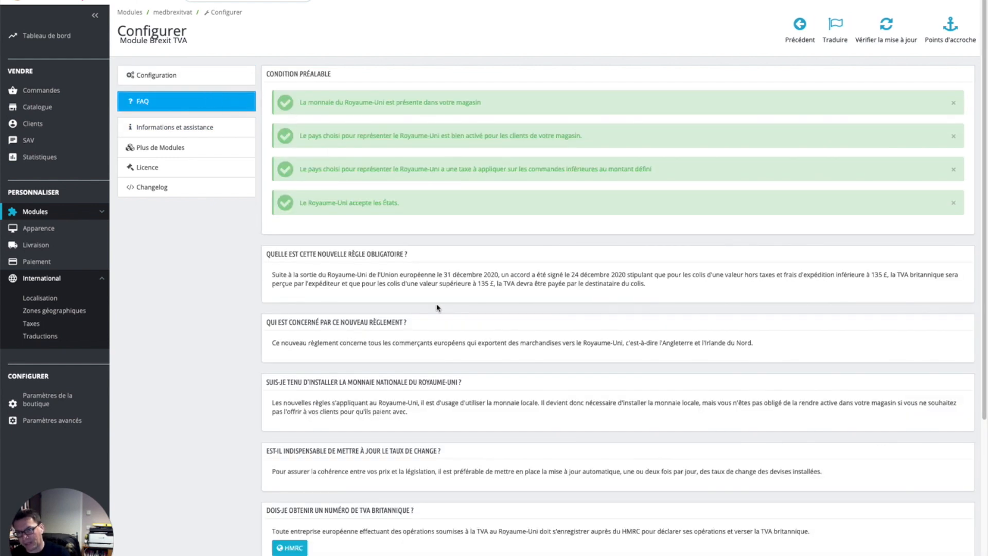
{"action": "scroll", "coordinate": [439, 309], "scroll_direction": "down", "scroll_amount": 5}
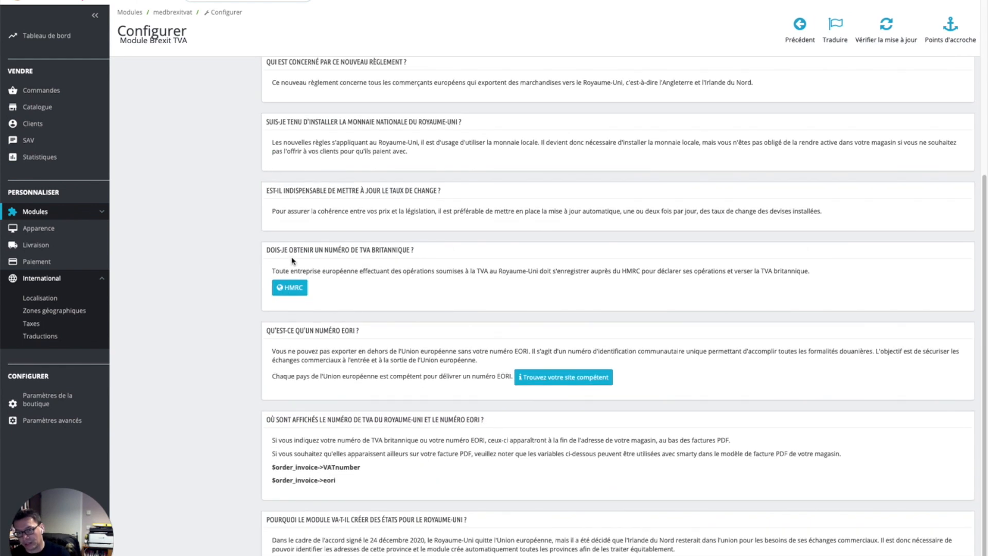
{"action": "triple_click", "coordinate": [352, 250]}
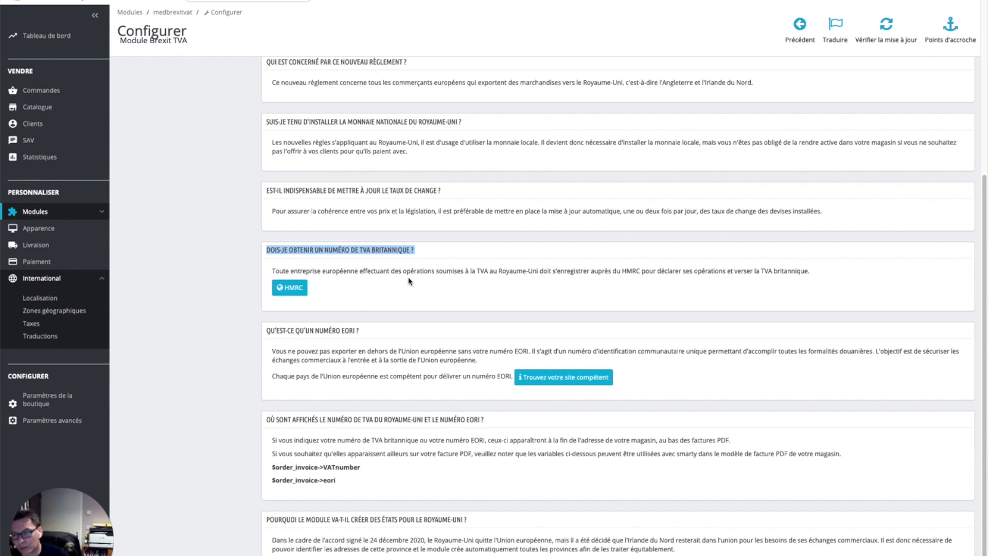
{"action": "scroll", "coordinate": [474, 288], "scroll_direction": "up", "scroll_amount": 5}
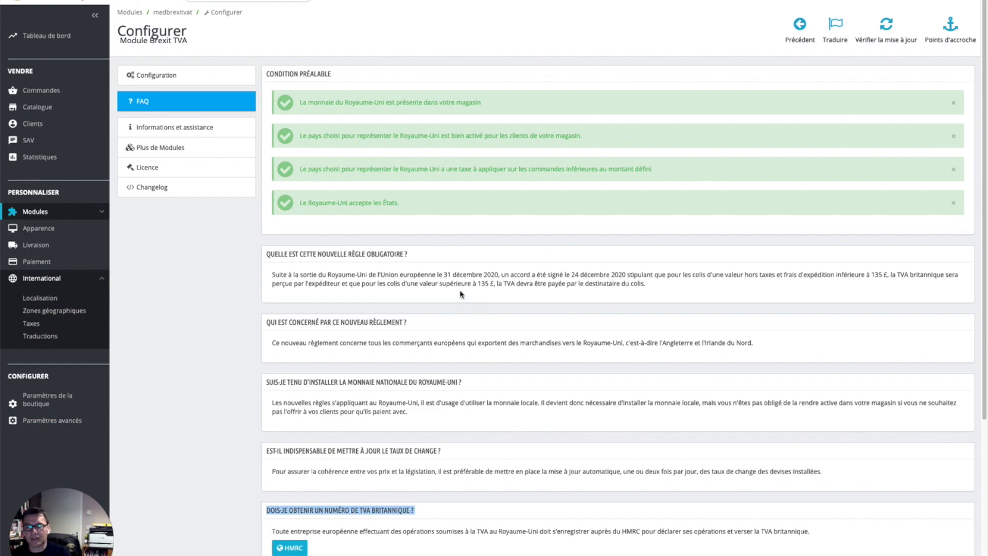
{"action": "scroll", "coordinate": [462, 291], "scroll_direction": "down", "scroll_amount": 5}
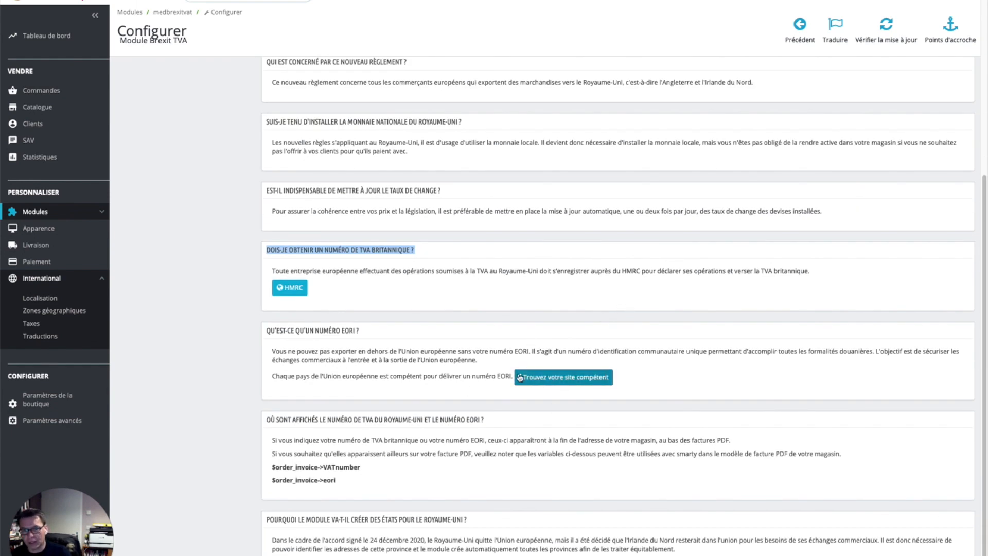
{"action": "scroll", "coordinate": [438, 386], "scroll_direction": "up", "scroll_amount": 5}
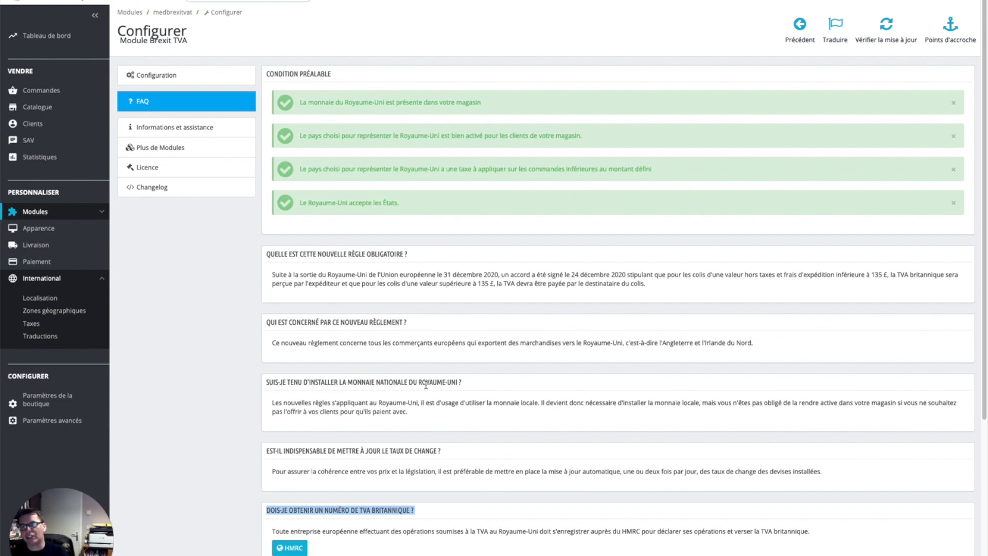
Step: Fill in the UK VAT number and the EORI number in the Brexit TVA configuration
{"action": "left_click", "coordinate": [198, 80]}
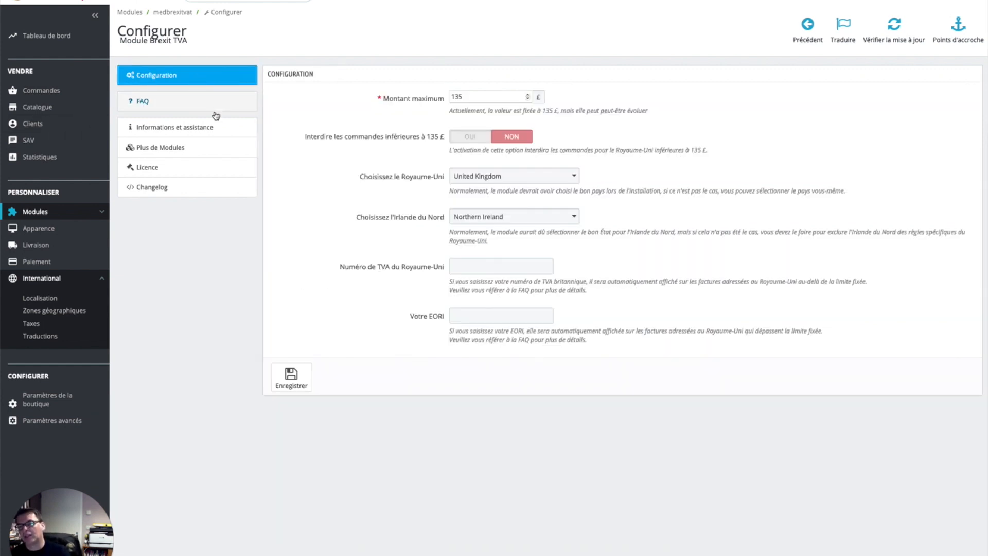
{"action": "left_click", "coordinate": [503, 267]}
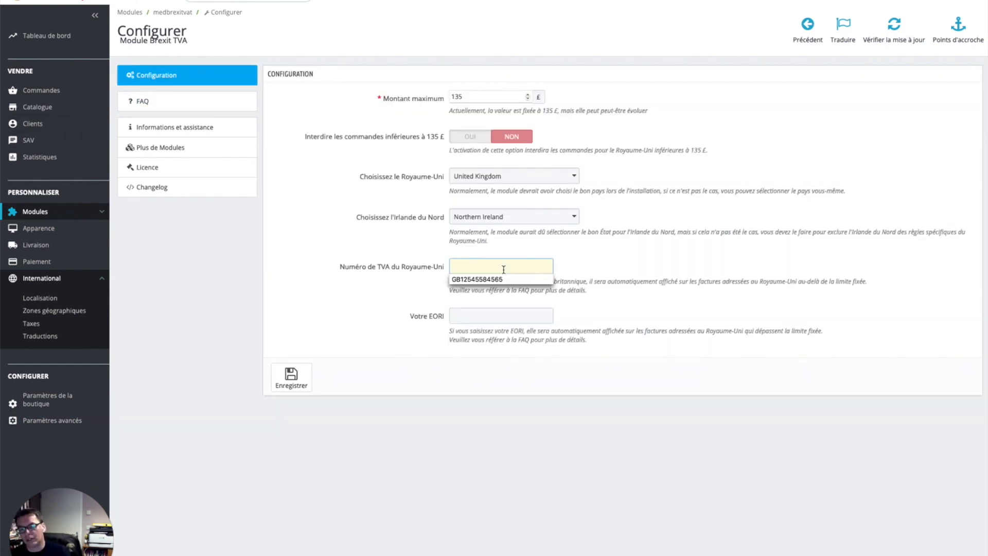
{"action": "left_click", "coordinate": [503, 280]}
{"action": "left_click", "coordinate": [496, 315]}
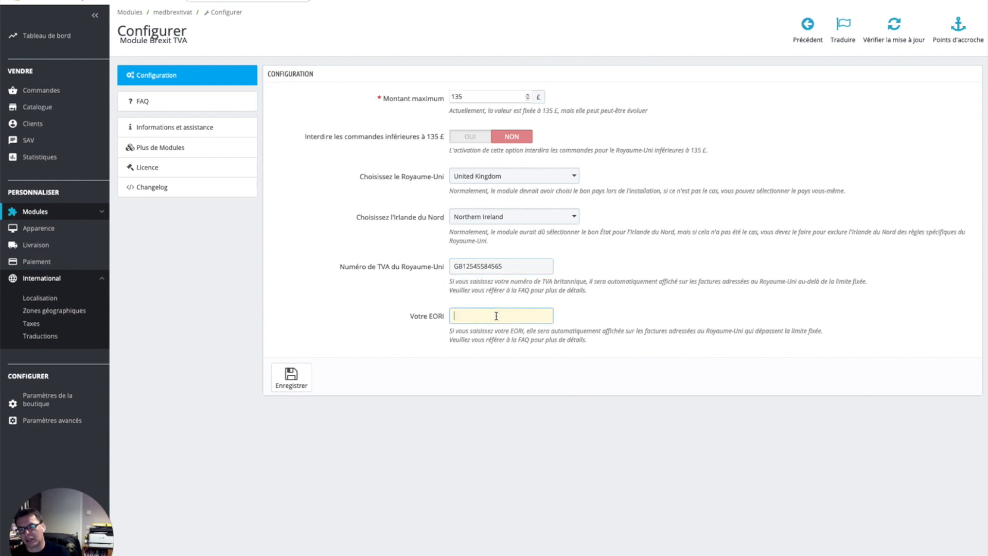
{"action": "left_click", "coordinate": [493, 329]}
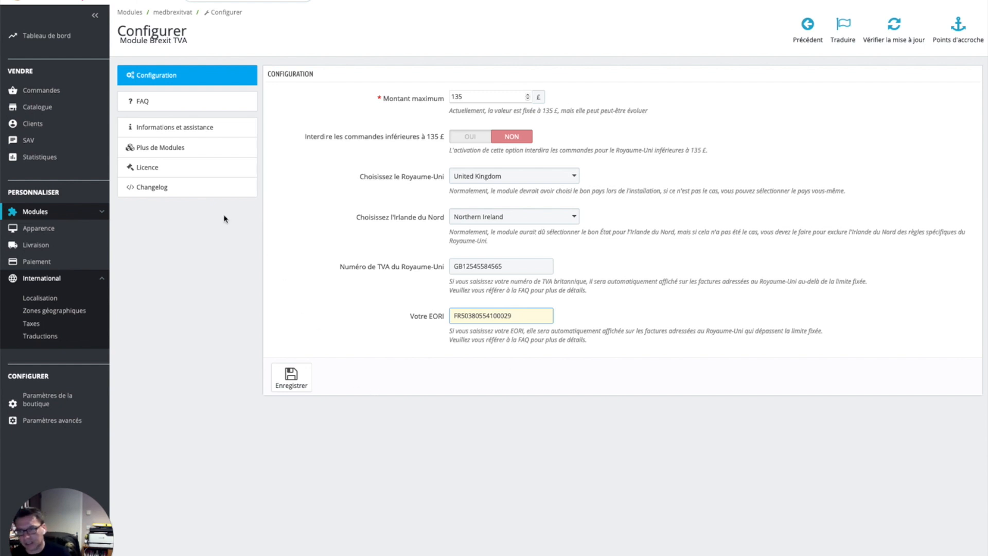
Step: In the FAQ, highlight the $order_invoice->VATnumber and $order_invoice->eori invoice variables
{"action": "left_click", "coordinate": [197, 105]}
{"action": "scroll", "coordinate": [394, 363], "scroll_direction": "down", "scroll_amount": 5}
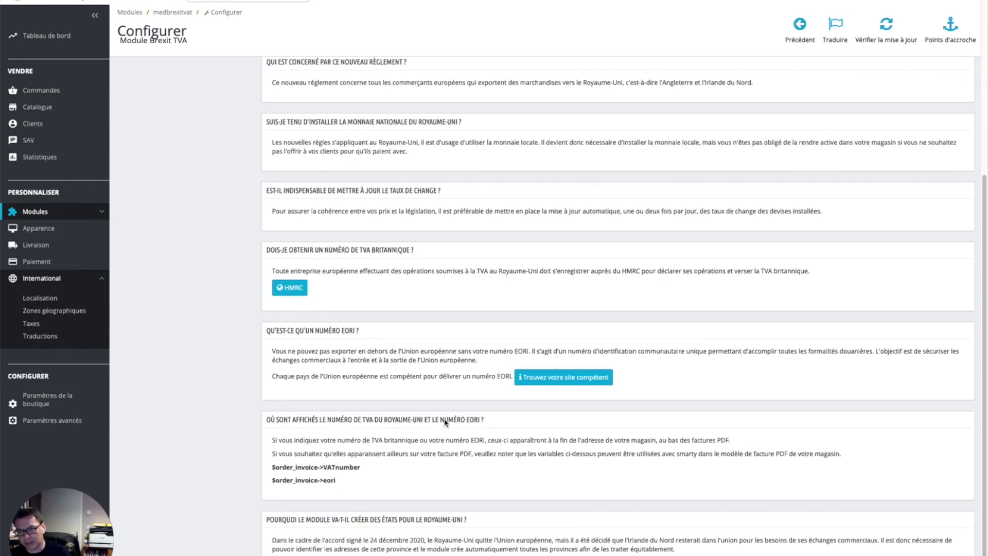
{"action": "triple_click", "coordinate": [300, 466]}
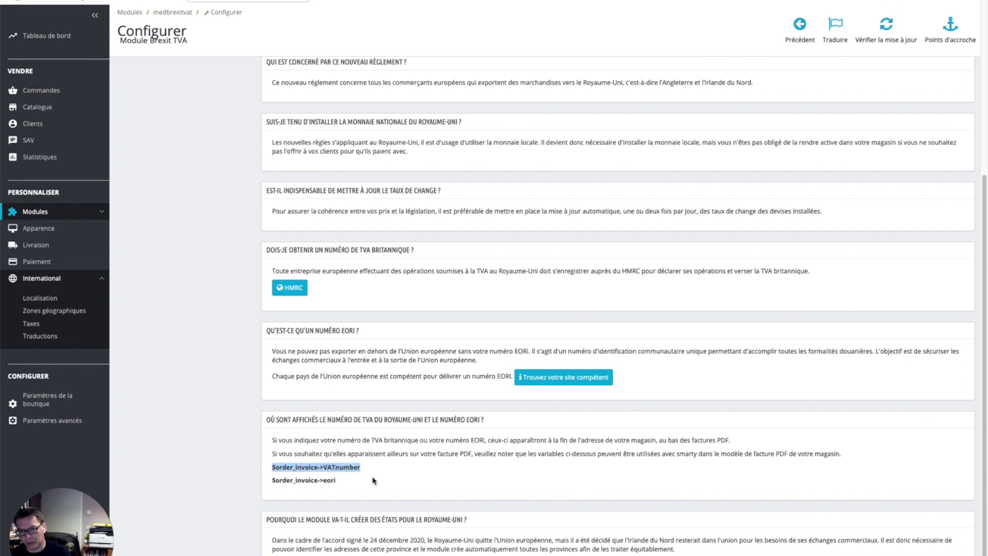
{"action": "left_click", "coordinate": [325, 479]}
{"action": "triple_click", "coordinate": [325, 479]}
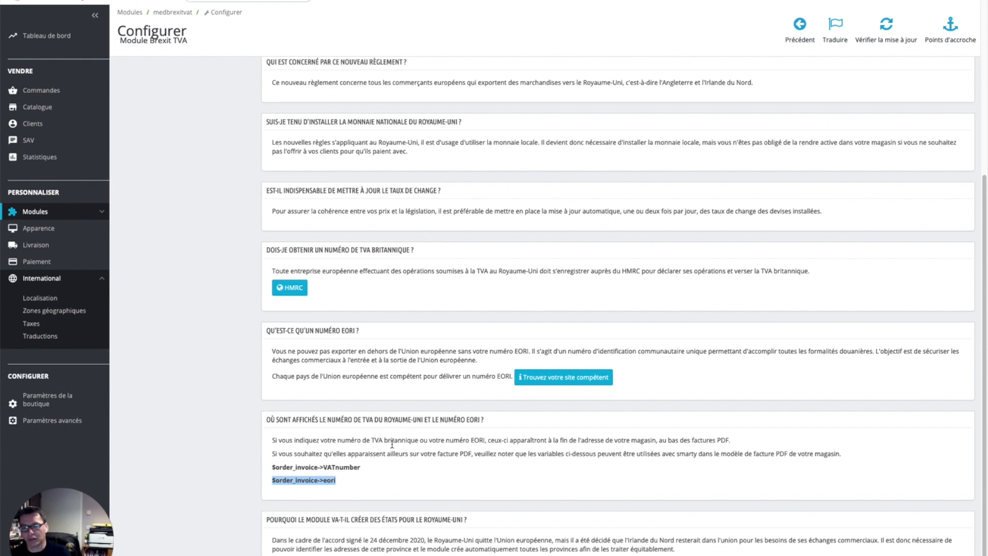
{"action": "scroll", "coordinate": [393, 444], "scroll_direction": "up", "scroll_amount": 5}
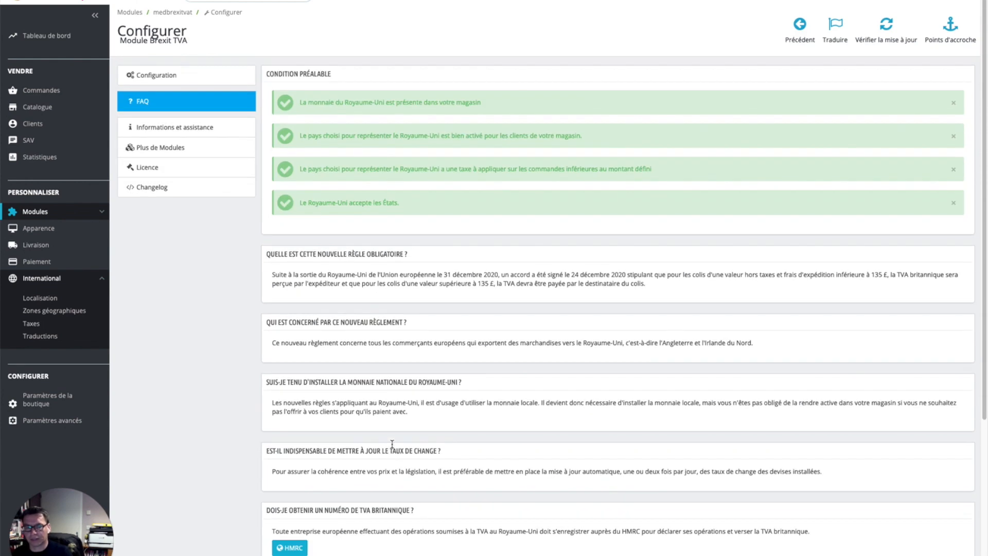
Step: Set 'Interdire les commandes inférieures à 135 £' to OUI in the Brexit TVA configuration
{"action": "left_click", "coordinate": [184, 77]}
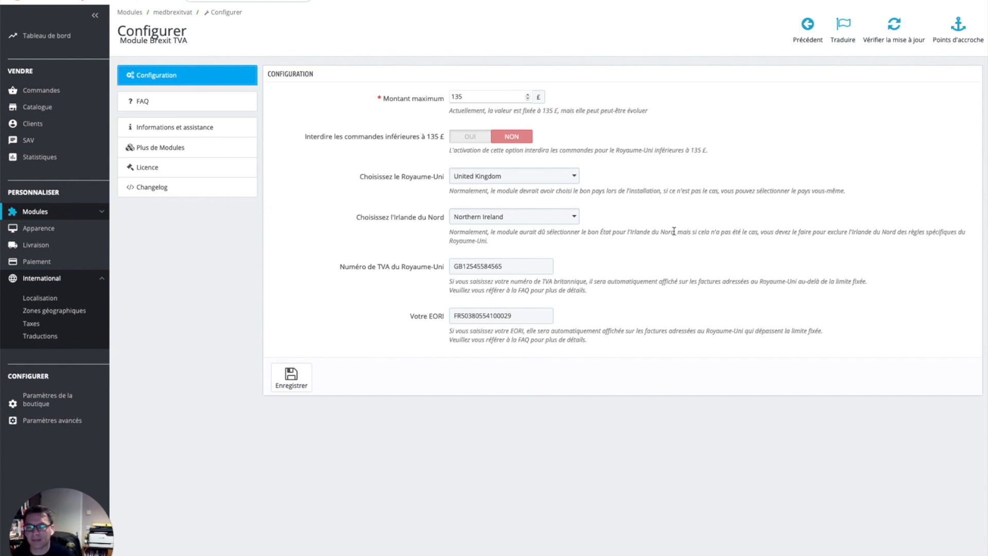
{"action": "left_click", "coordinate": [471, 136]}
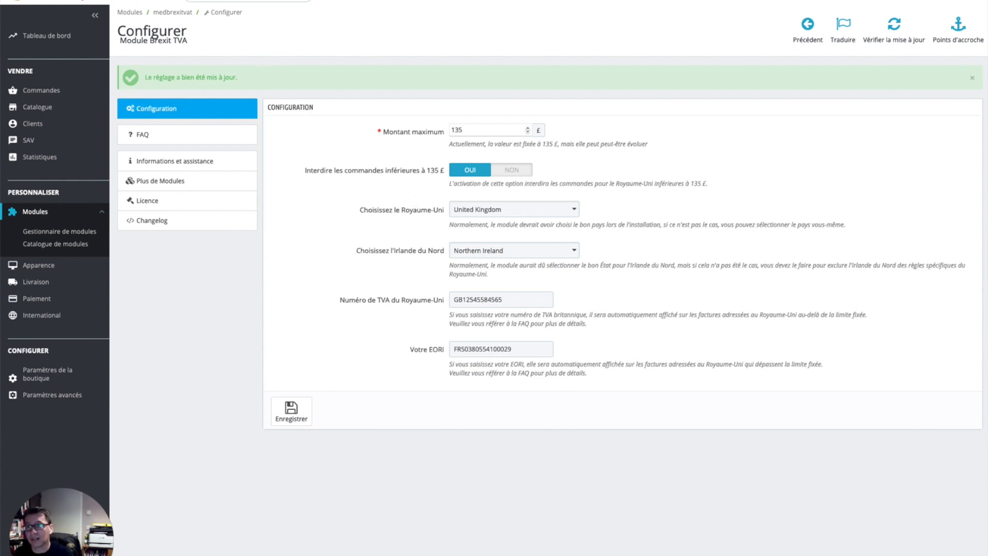
{"action": "left_click", "coordinate": [325, 1]}
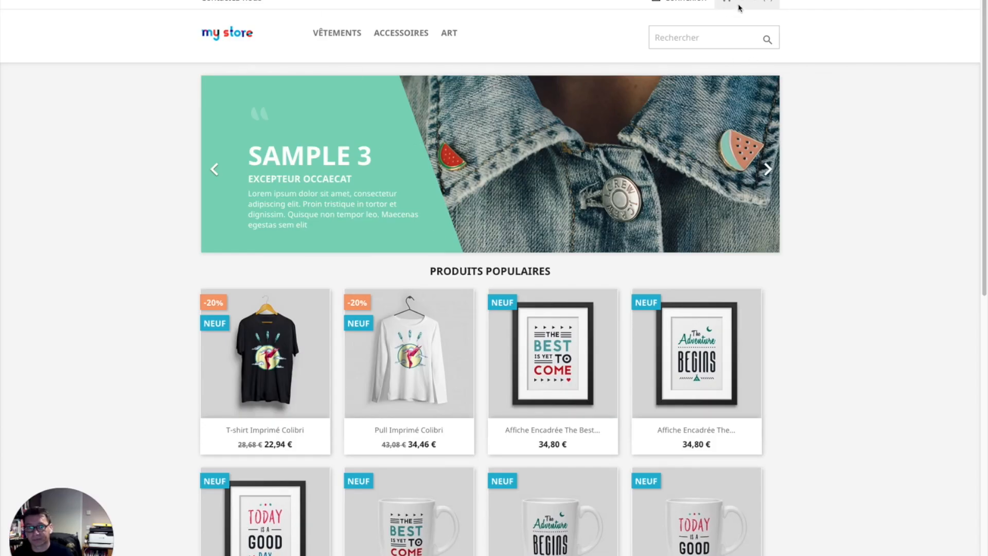
Step: Add Mug Today is a good day to the cart and note its 2,38 € included tax
{"action": "scroll", "coordinate": [697, 379], "scroll_direction": "down", "scroll_amount": 7}
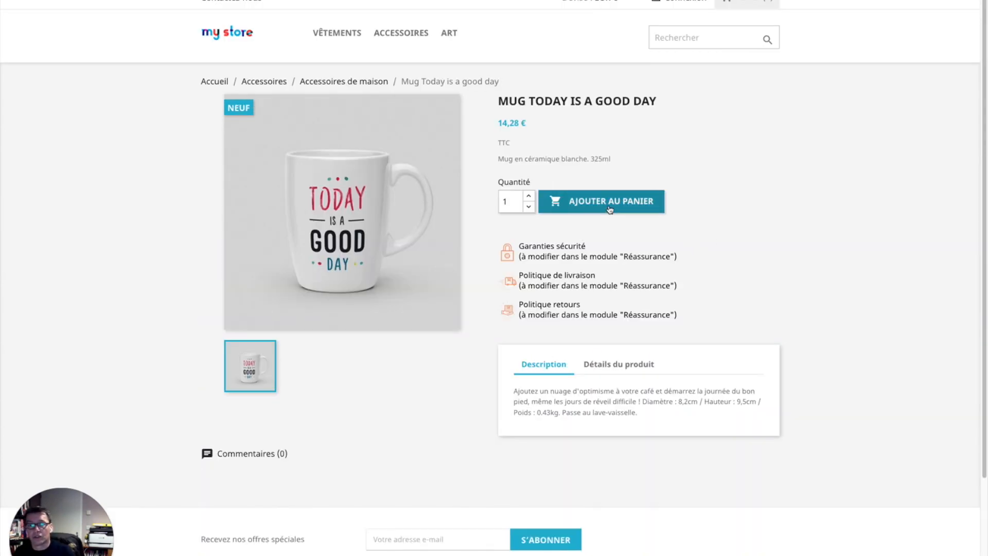
{"action": "left_click", "coordinate": [618, 210]}
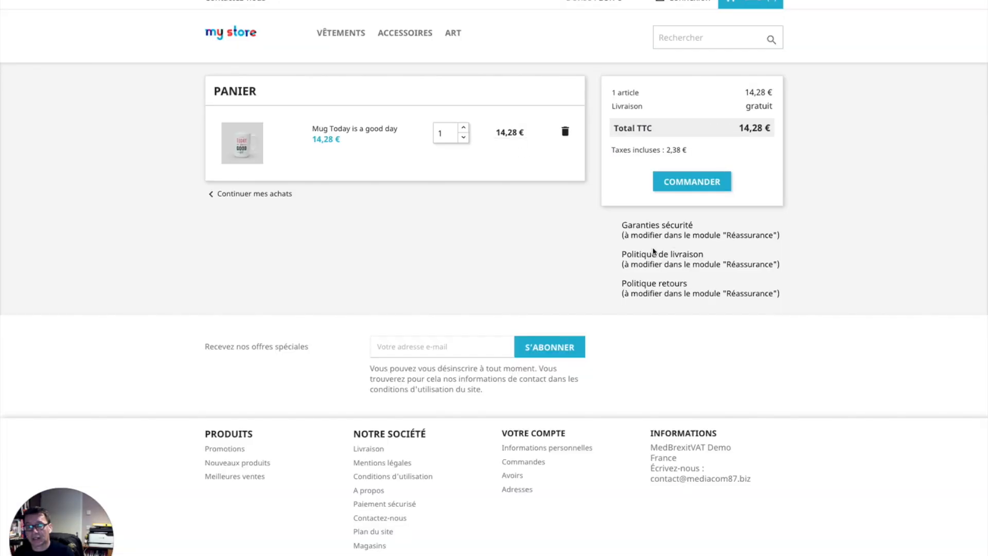
{"action": "triple_click", "coordinate": [639, 152]}
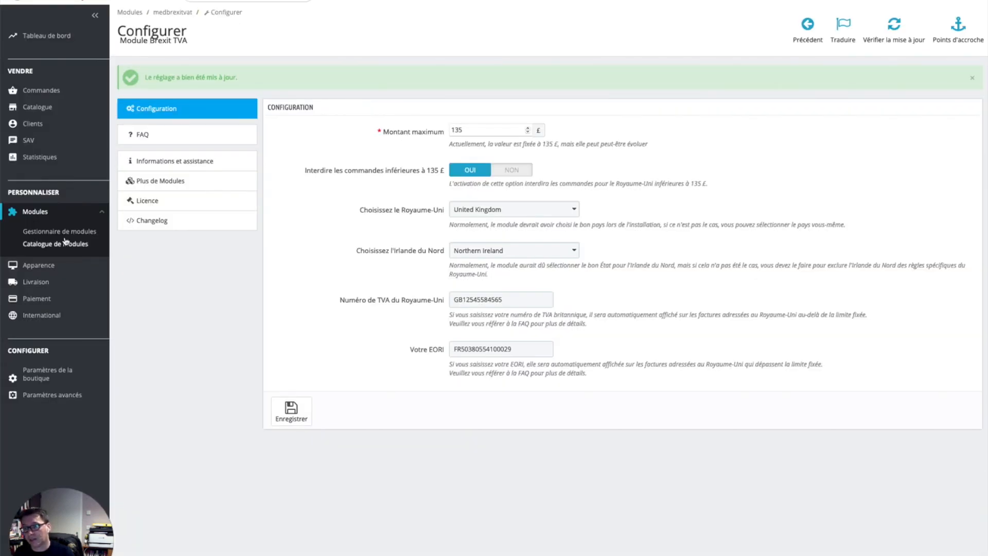
Step: Review the International > Taxes list and the show-taxes-in-cart setting under Options des taxes
{"action": "left_click", "coordinate": [103, 317]}
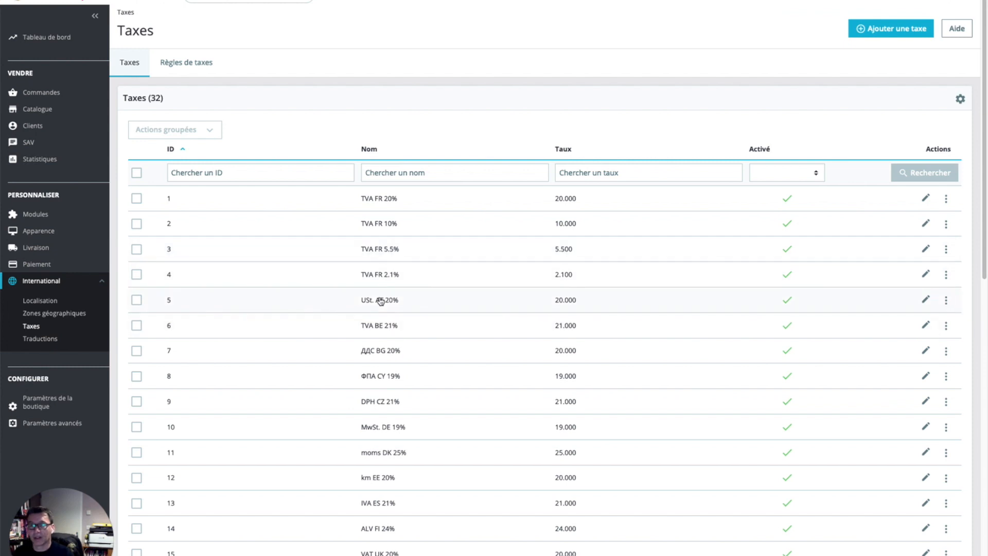
{"action": "scroll", "coordinate": [381, 301], "scroll_direction": "down", "scroll_amount": 12}
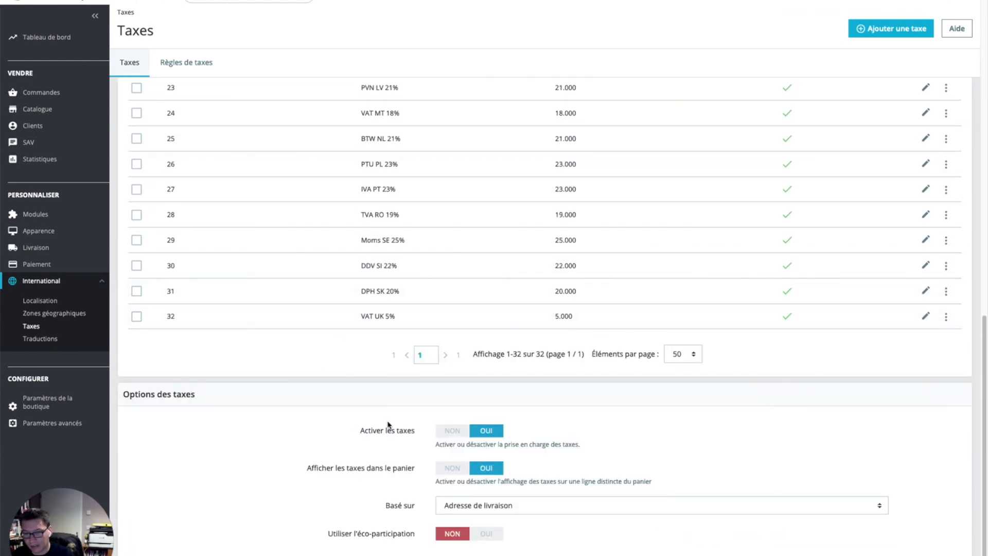
{"action": "triple_click", "coordinate": [317, 469]}
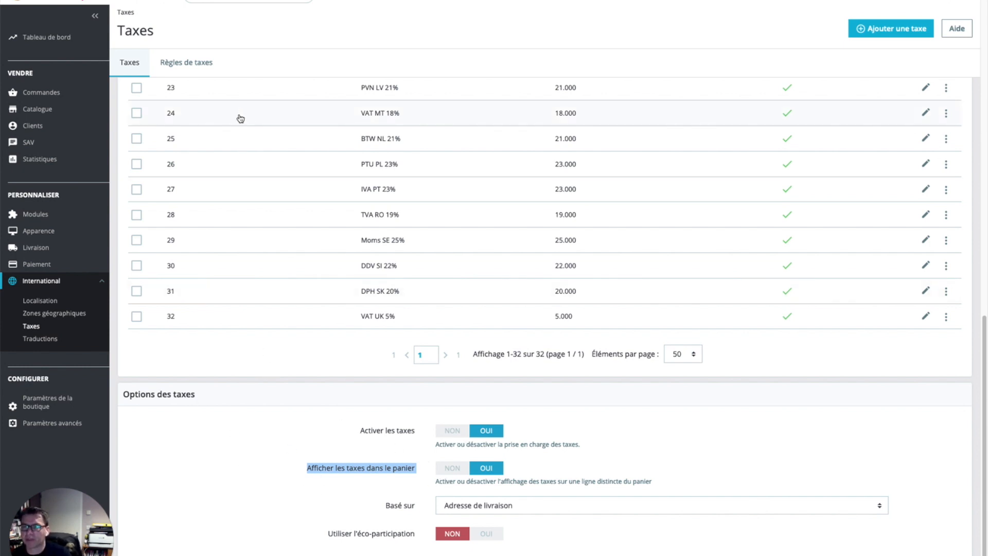
{"action": "left_click", "coordinate": [65, 222]}
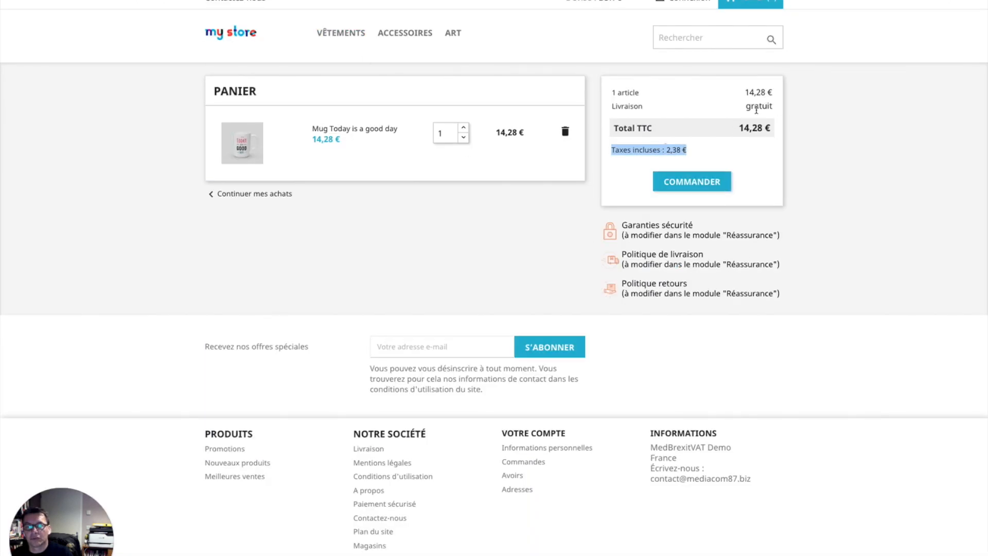
Step: Check out the mug, choosing title M and filling in the guest's first and last name
{"action": "left_click", "coordinate": [710, 185]}
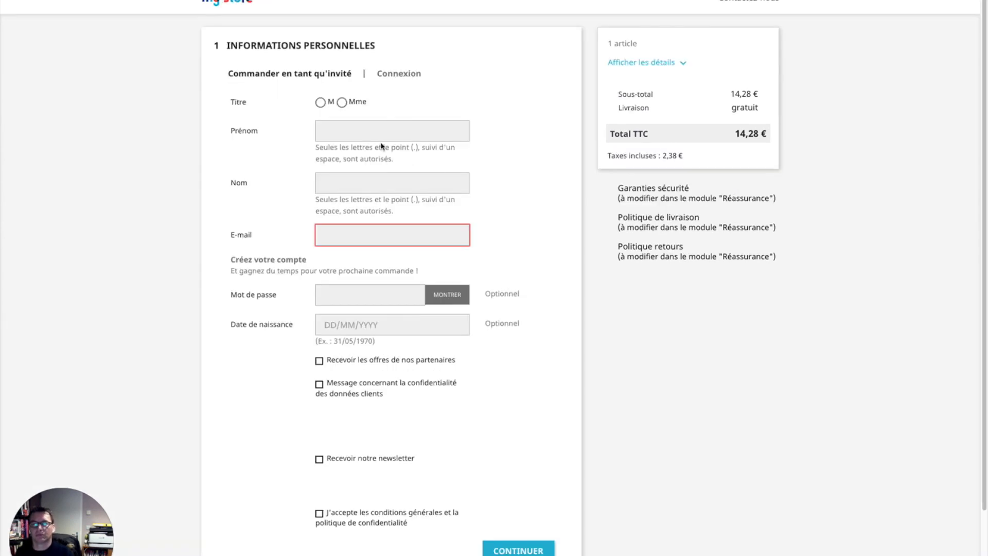
{"action": "left_click", "coordinate": [321, 103]}
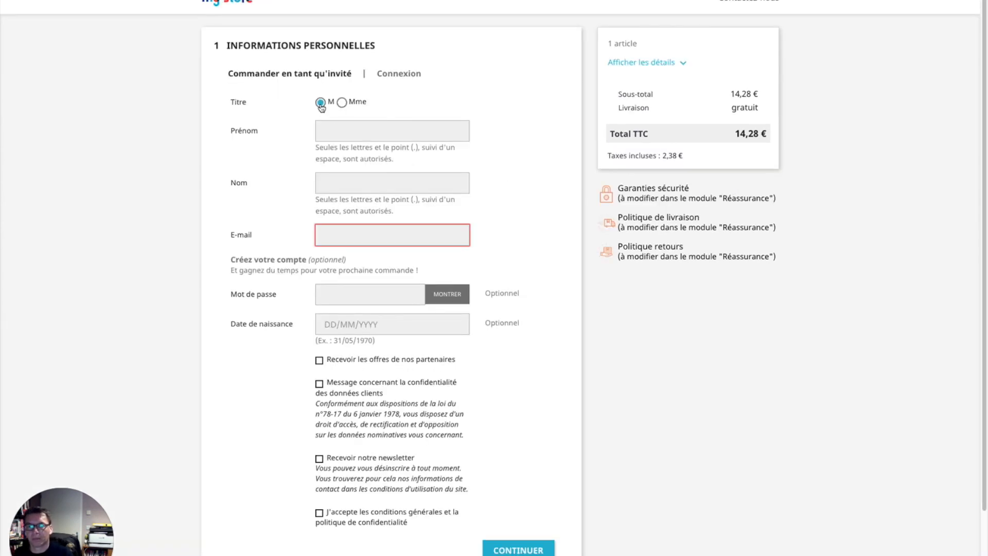
{"action": "left_click", "coordinate": [372, 134]}
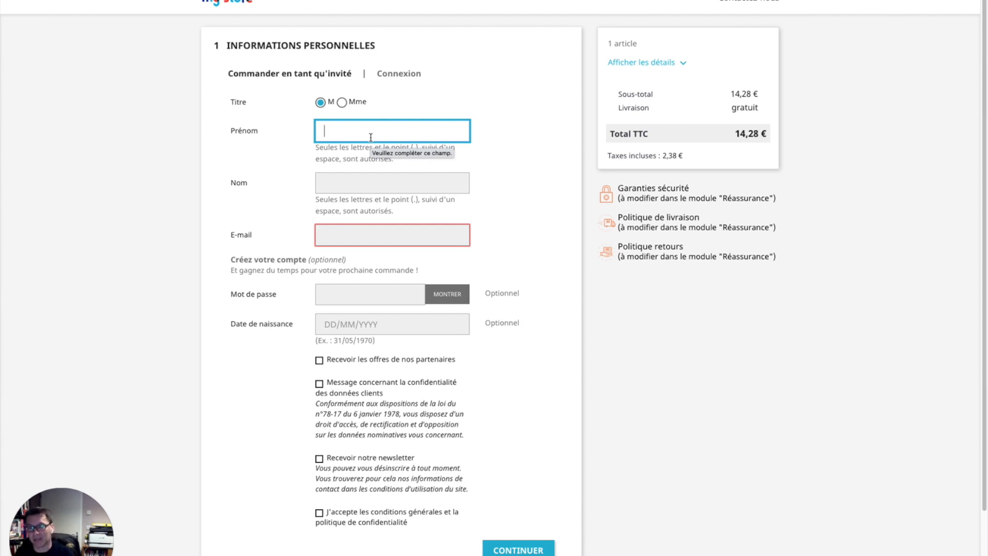
{"action": "left_click", "coordinate": [361, 130]}
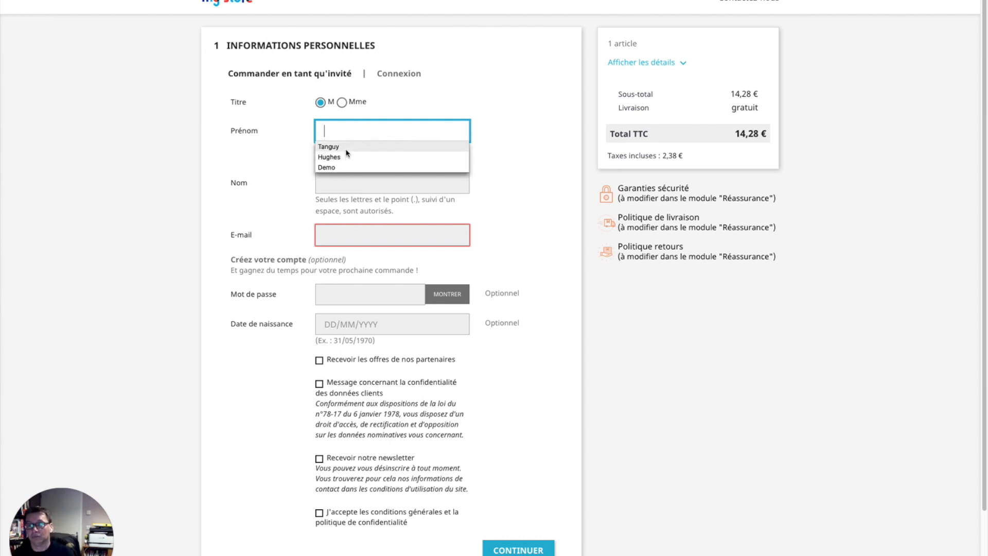
{"action": "left_click", "coordinate": [347, 150]}
{"action": "left_click", "coordinate": [368, 184]}
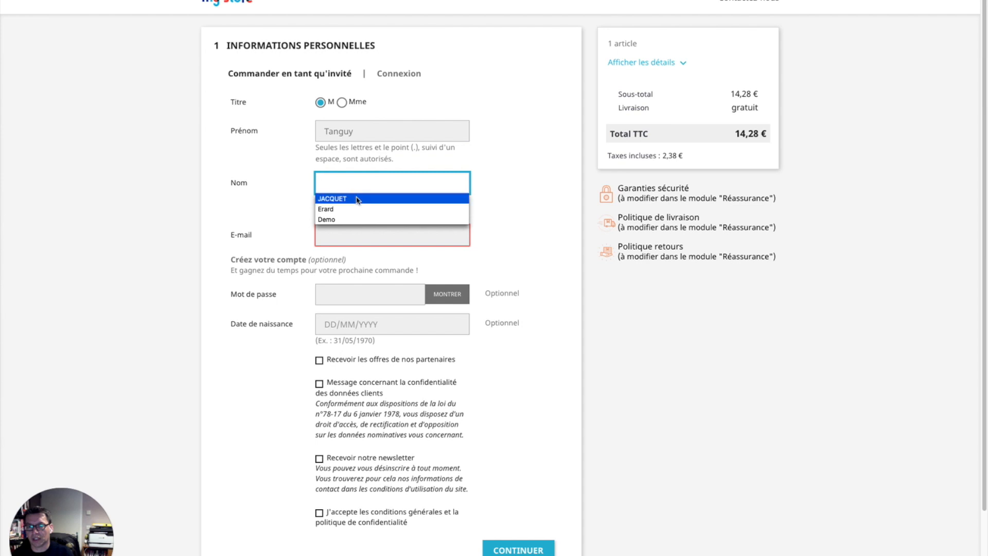
{"action": "left_click", "coordinate": [360, 198]}
Step: Enter the guest's e-mail and a password, and accept the privacy notice and terms
{"action": "left_click", "coordinate": [360, 239]}
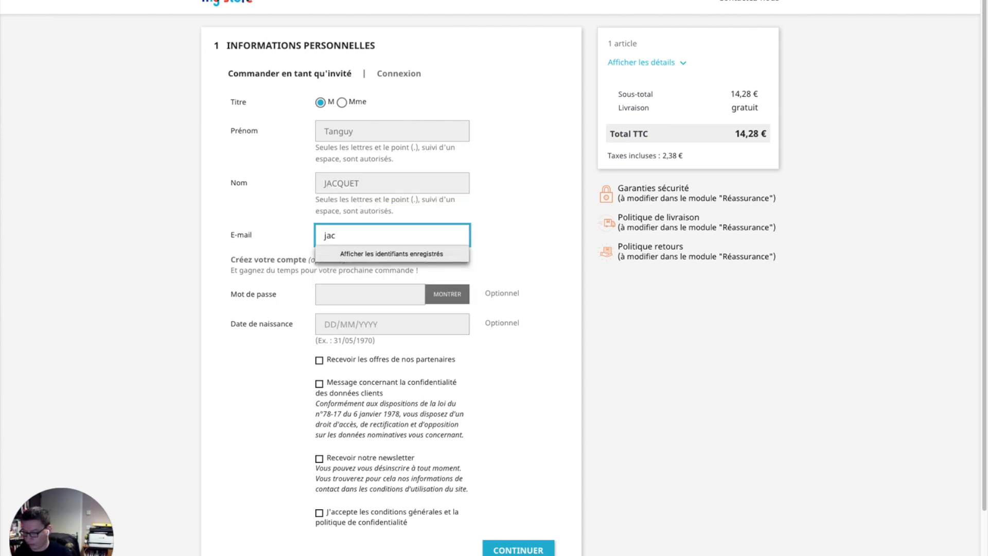
{"action": "key", "text": "Tab"}
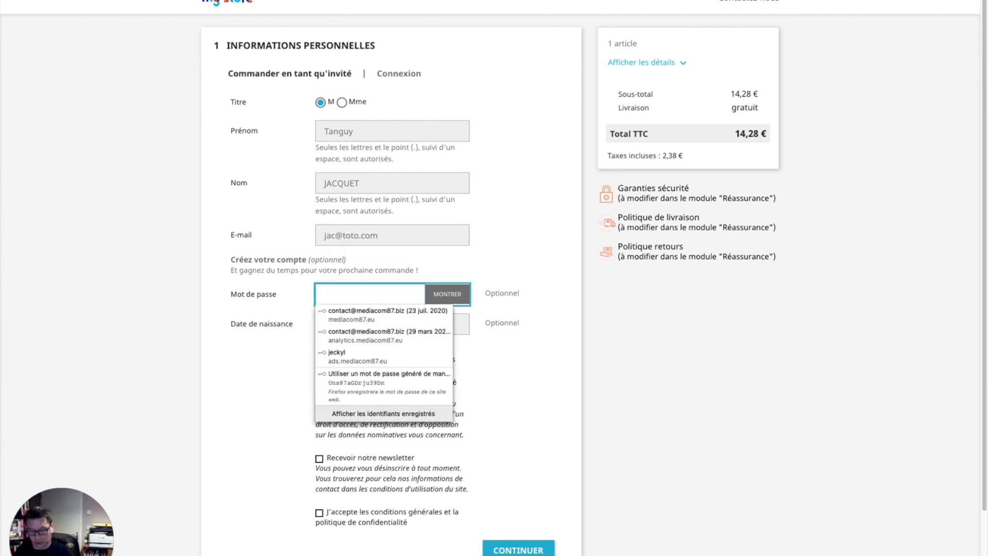
{"action": "type", "text": "******"}
{"action": "left_click", "coordinate": [369, 382]}
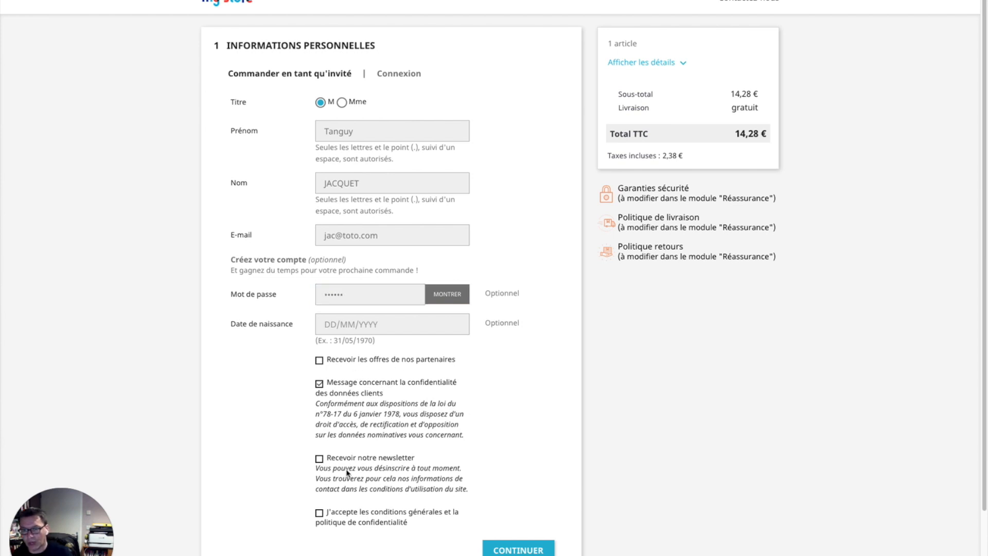
{"action": "left_click", "coordinate": [354, 510]}
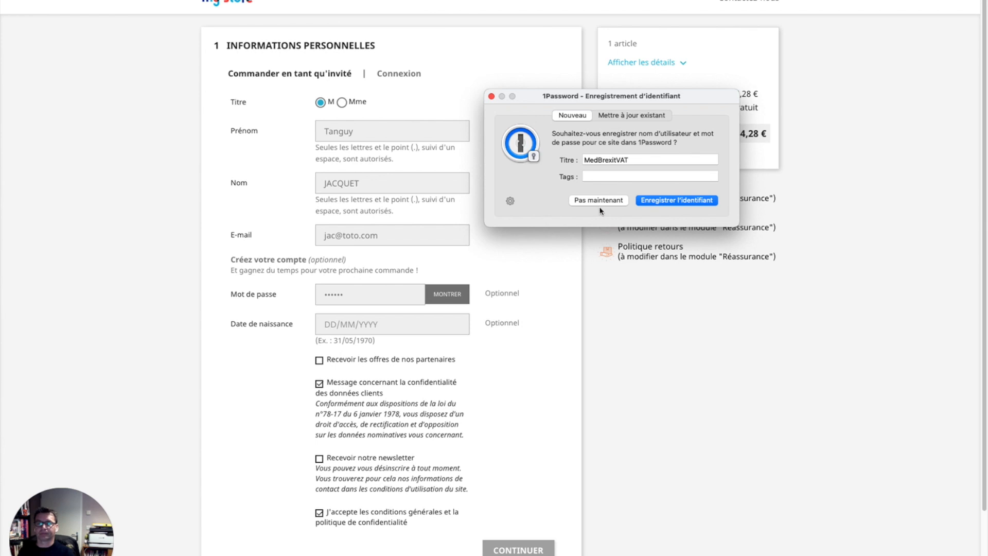
{"action": "left_click", "coordinate": [599, 201]}
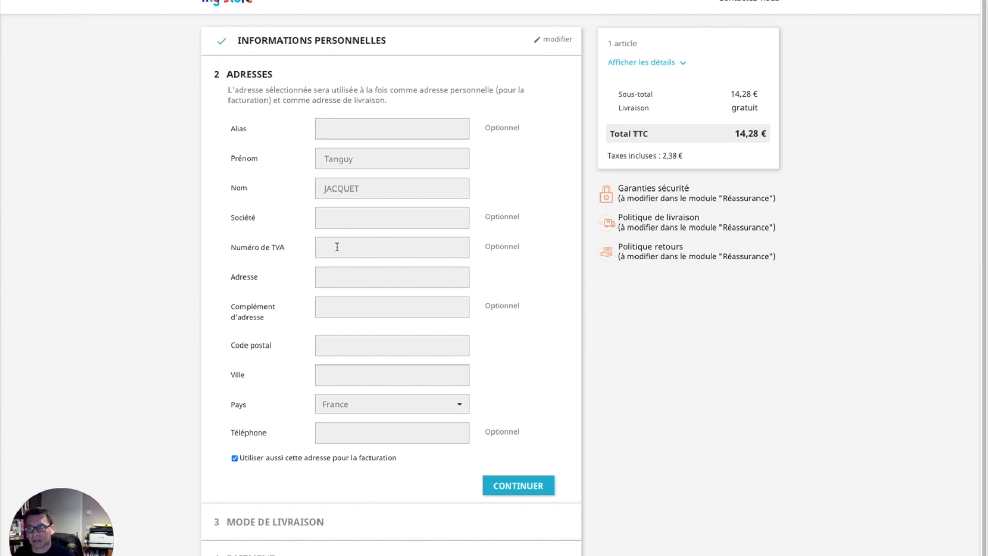
Step: Fill in the delivery street address, postal code and city
{"action": "left_click", "coordinate": [353, 281]}
{"action": "type", "text": "bstrbsrb"}
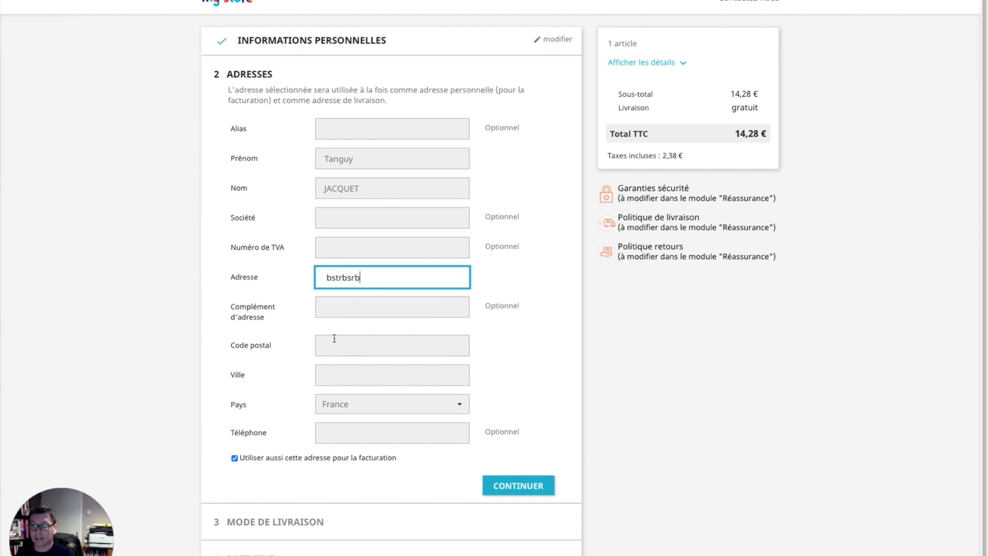
{"action": "left_click", "coordinate": [341, 344]}
{"action": "type", "text": "45678"}
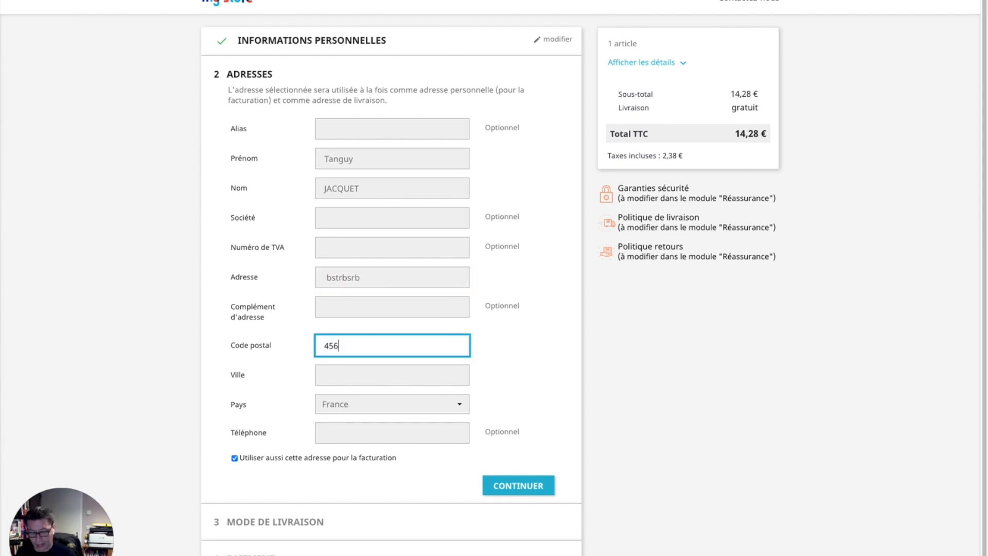
{"action": "left_click", "coordinate": [406, 378]}
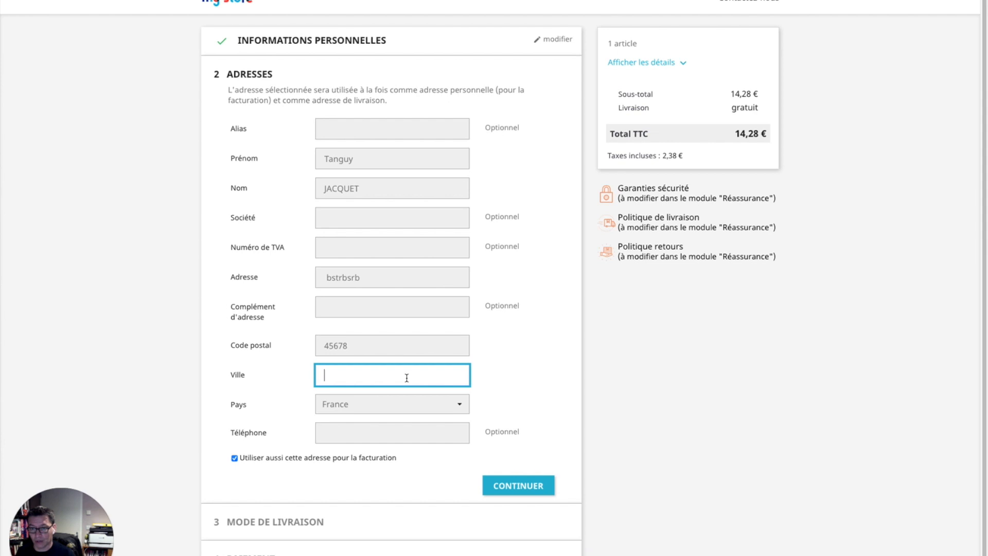
{"action": "type", "text": "gfxdbfgxbdfg"}
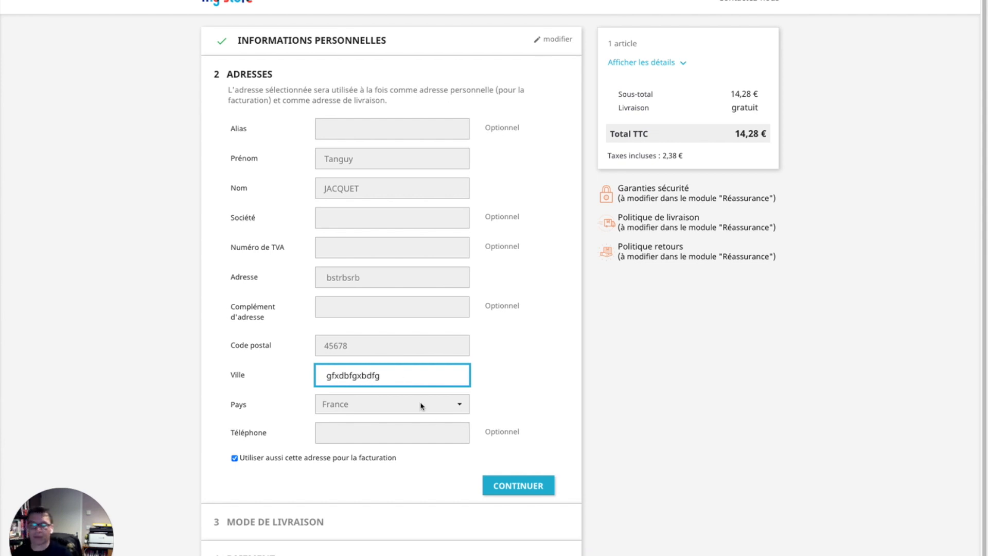
Step: Set the country to United Kingdom and the state to England, then submit the address
{"action": "left_click", "coordinate": [421, 407]}
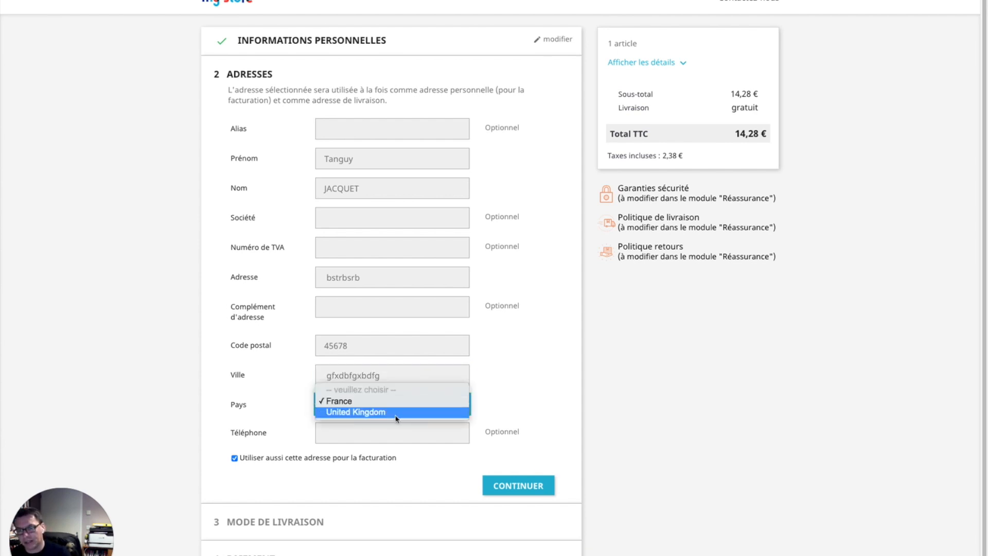
{"action": "left_click", "coordinate": [397, 412]}
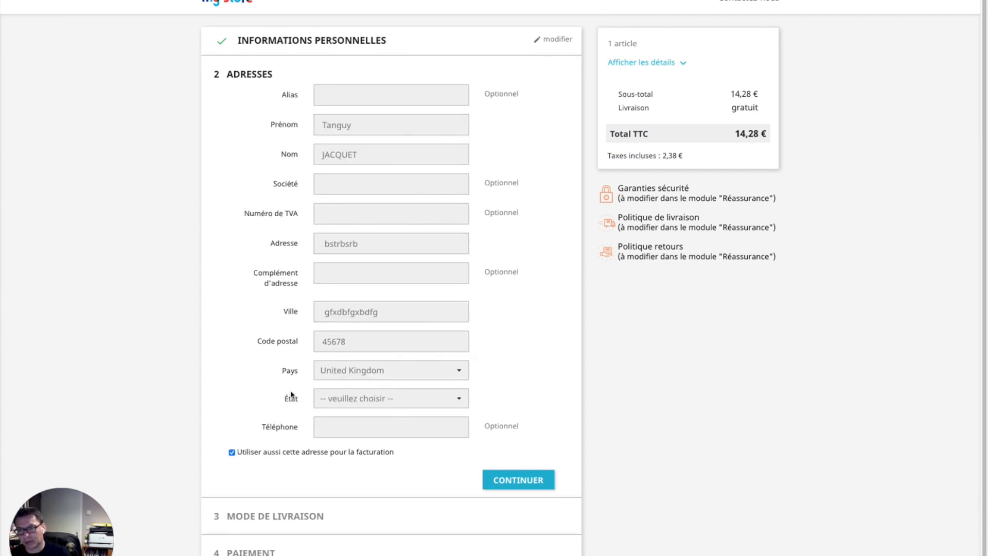
{"action": "left_click", "coordinate": [459, 398]}
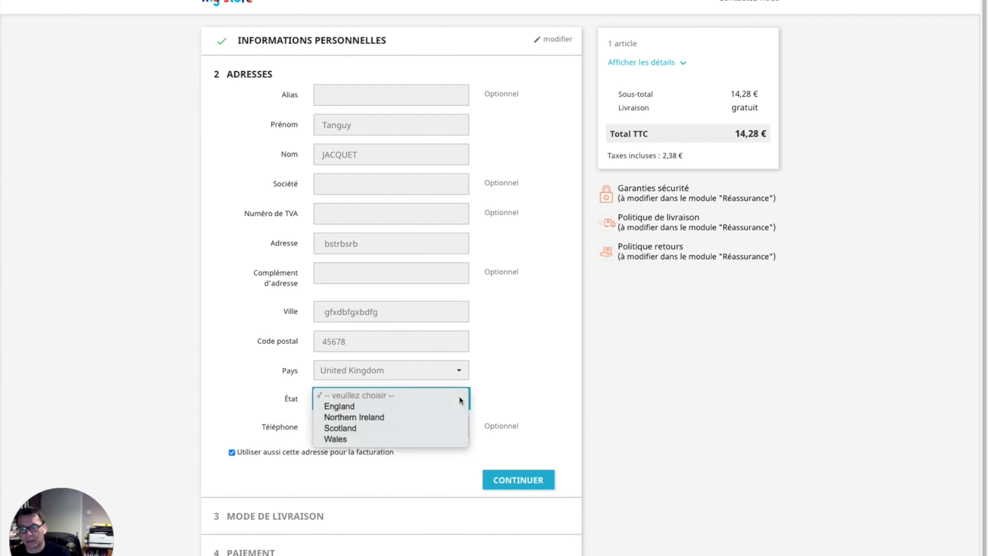
{"action": "left_click", "coordinate": [391, 406]}
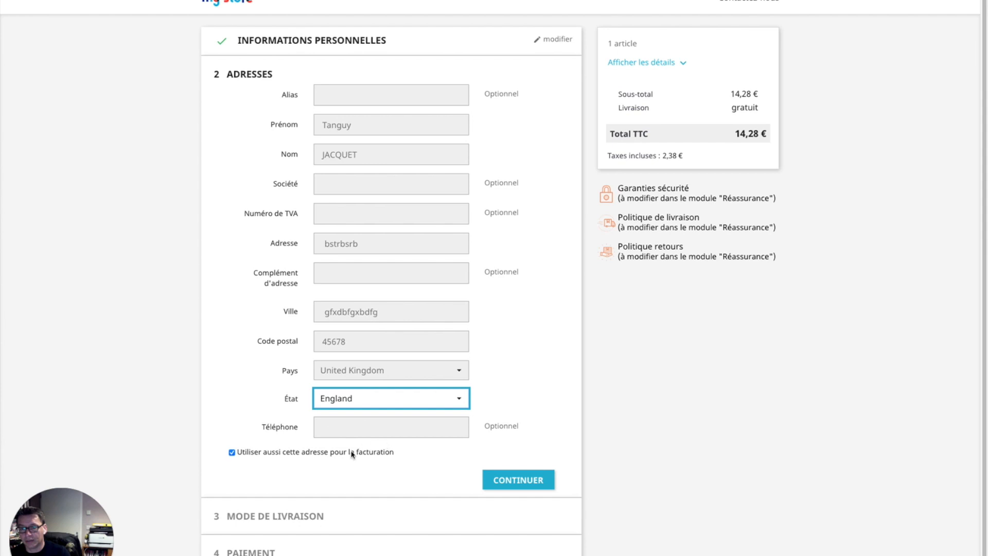
{"action": "left_click", "coordinate": [532, 482]}
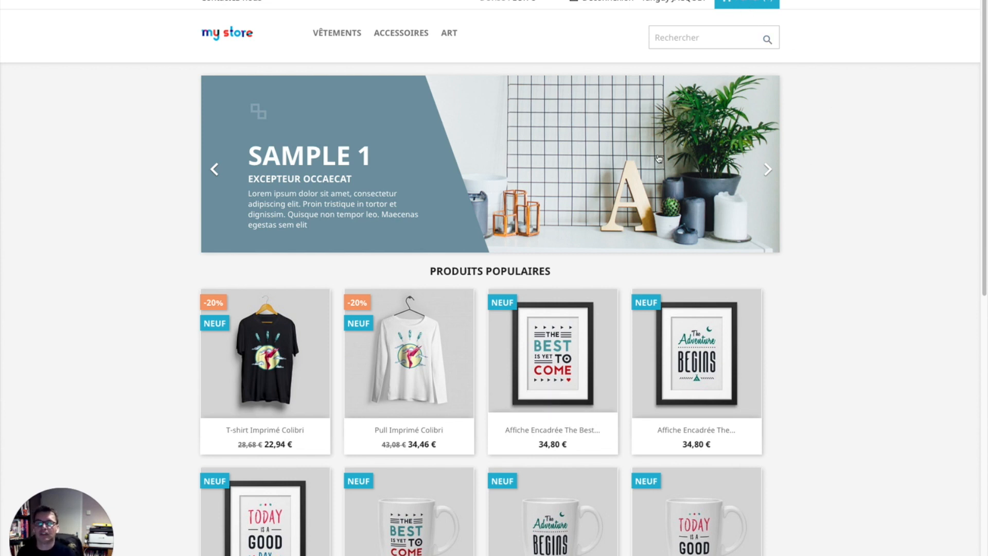
Step: Open the cart and highlight the warning requiring a 152,56 € HT minimum order
{"action": "left_click", "coordinate": [739, 2]}
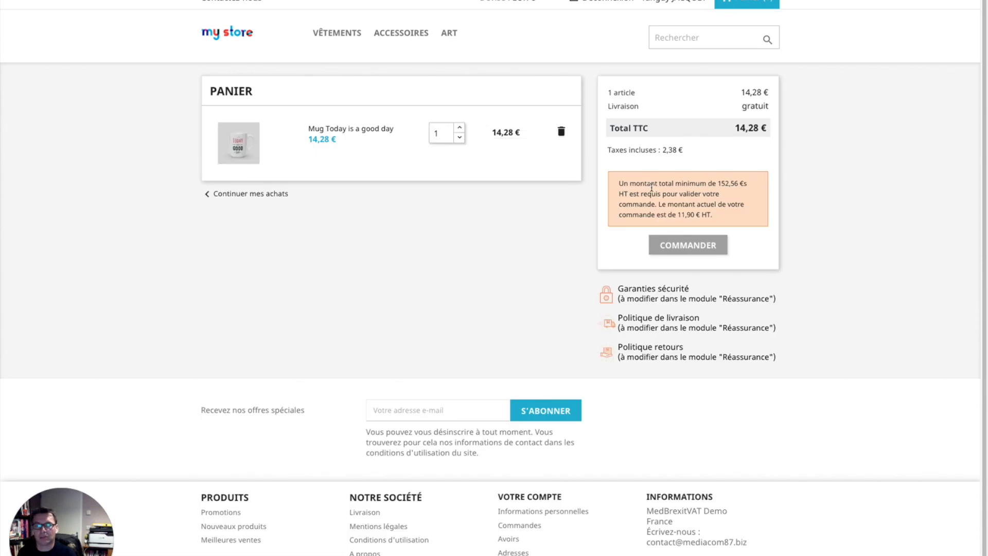
{"action": "triple_click", "coordinate": [652, 188]}
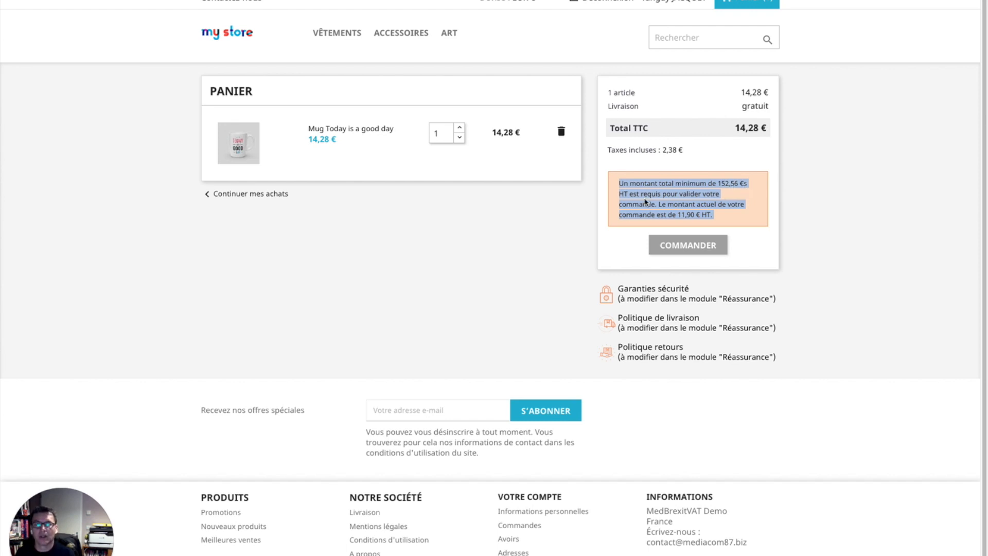
{"action": "triple_click", "coordinate": [691, 212]}
Step: Switch the store currency to GBP £ and recheck the minimum-order warning
{"action": "left_click", "coordinate": [680, 215]}
{"action": "left_click", "coordinate": [529, 4]}
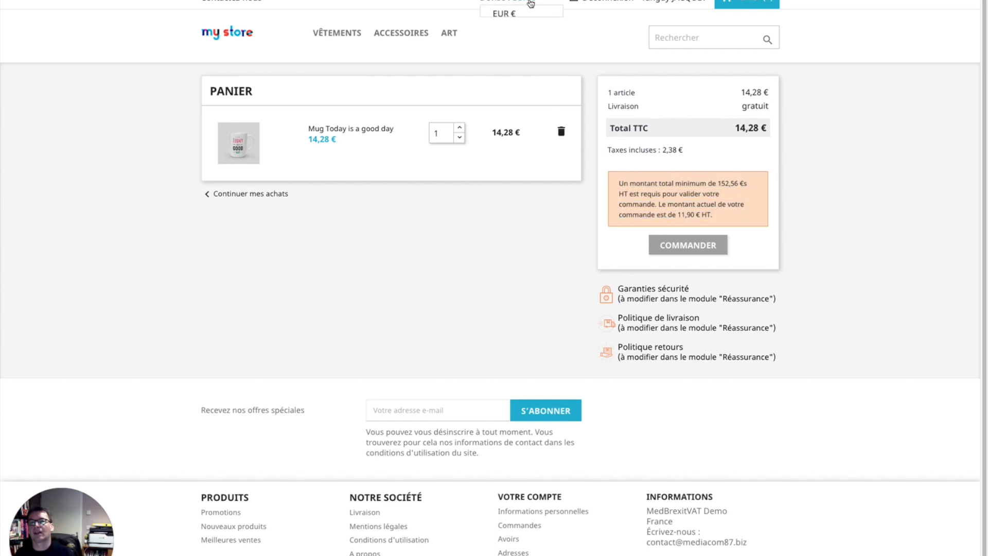
{"action": "left_click", "coordinate": [504, 31]}
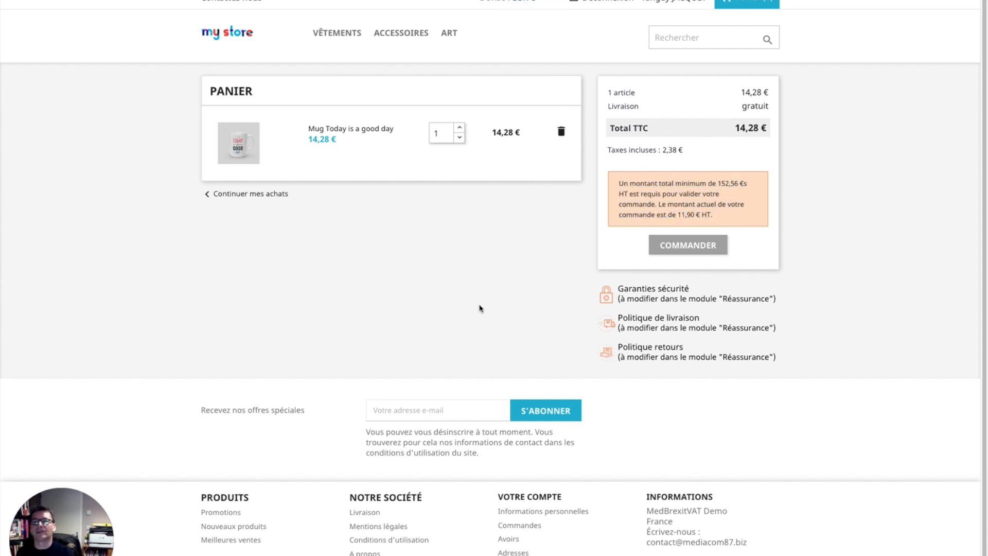
{"action": "triple_click", "coordinate": [733, 183]}
{"action": "left_click", "coordinate": [689, 212]}
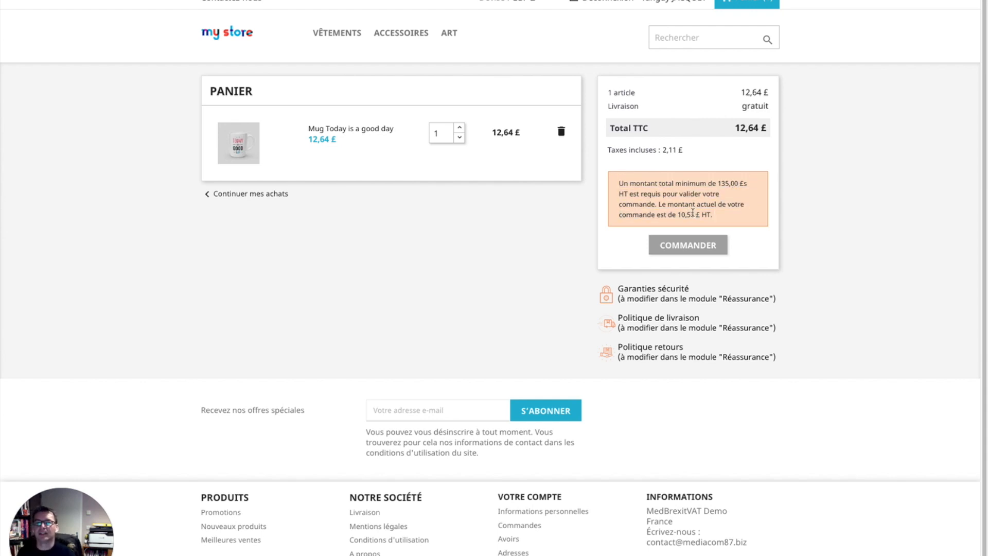
Step: Raise the mug quantity through 10 and 11 to 13, watching tax drop from 25,27 £ to 0,00 £
{"action": "left_click", "coordinate": [446, 131]}
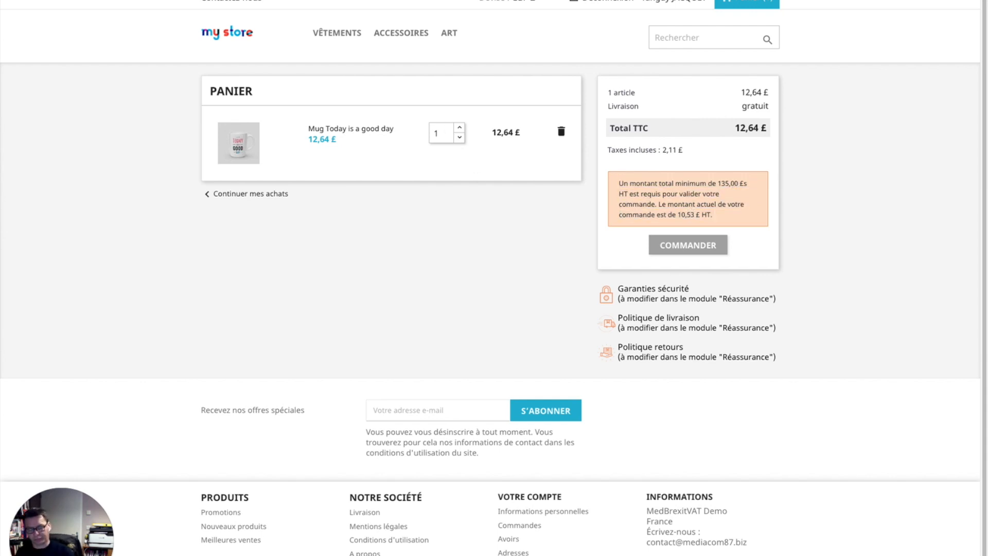
{"action": "left_click", "coordinate": [465, 246]}
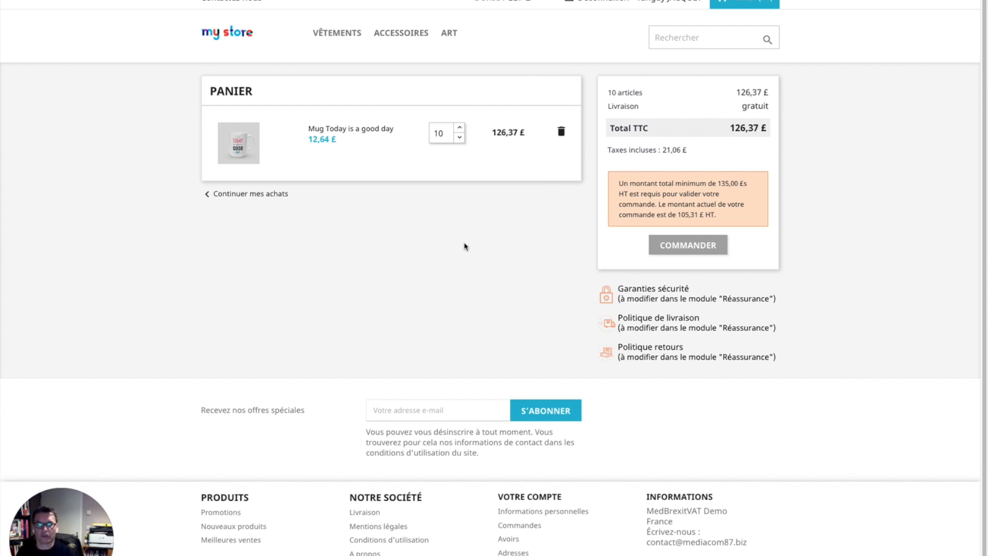
{"action": "double_click", "coordinate": [683, 213]}
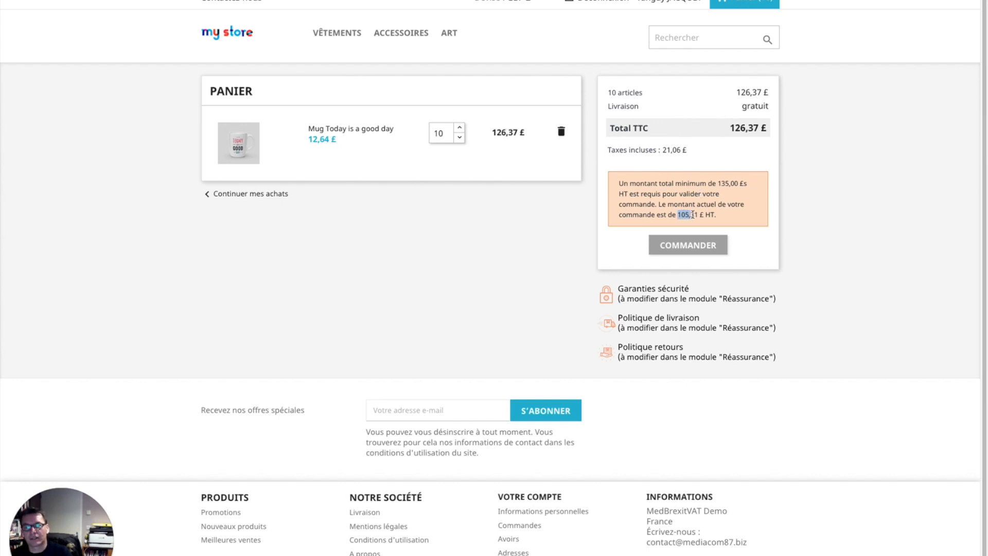
{"action": "left_click", "coordinate": [461, 127]}
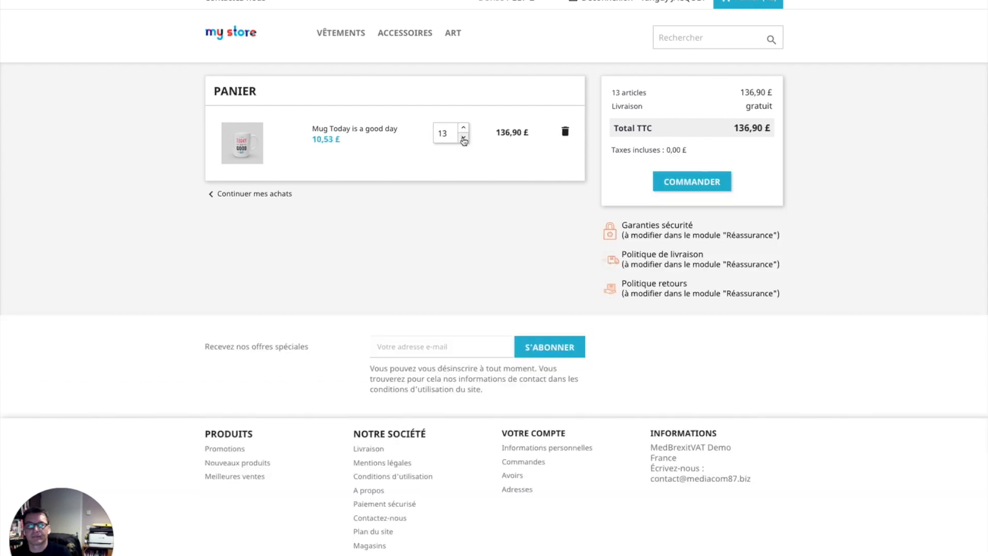
{"action": "triple_click", "coordinate": [680, 150]}
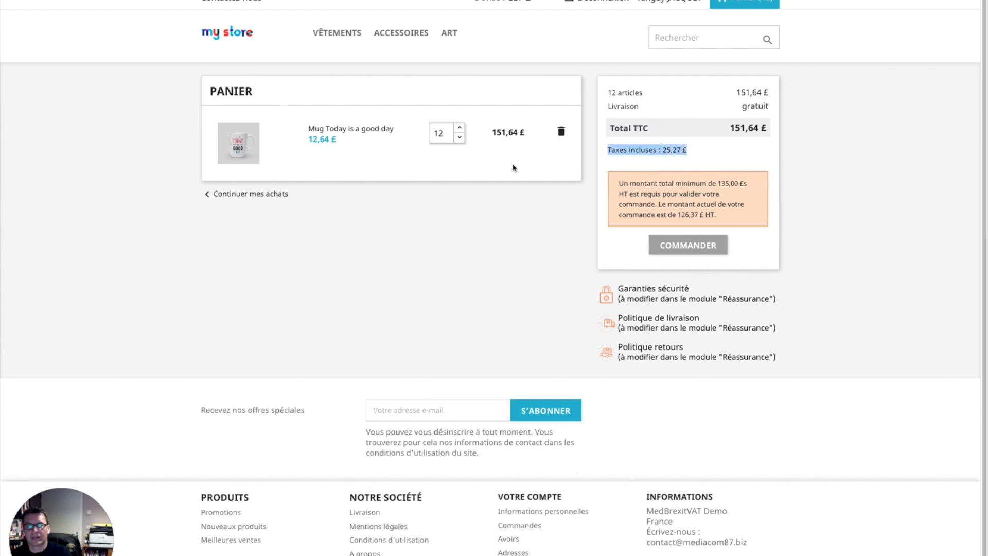
{"action": "left_click", "coordinate": [460, 127]}
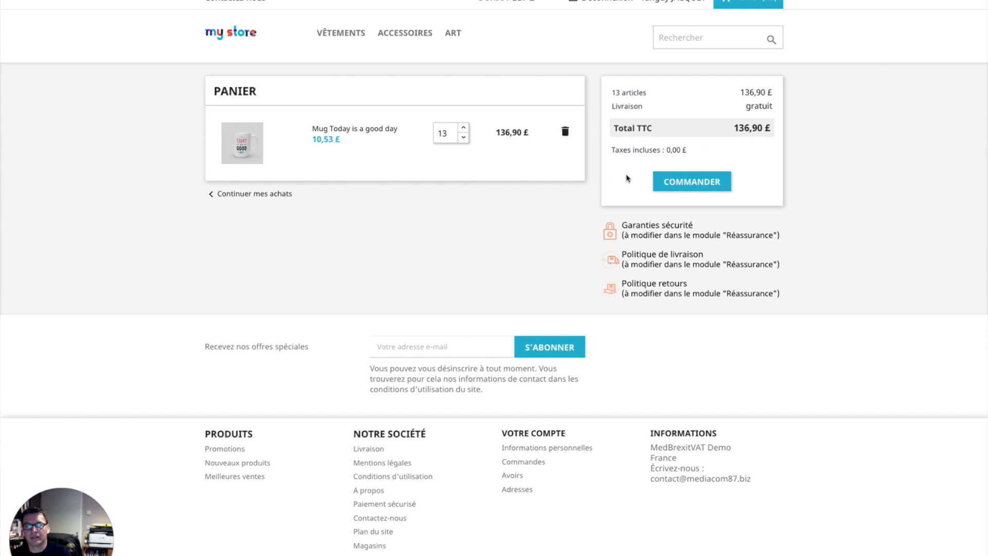
{"action": "triple_click", "coordinate": [646, 150]}
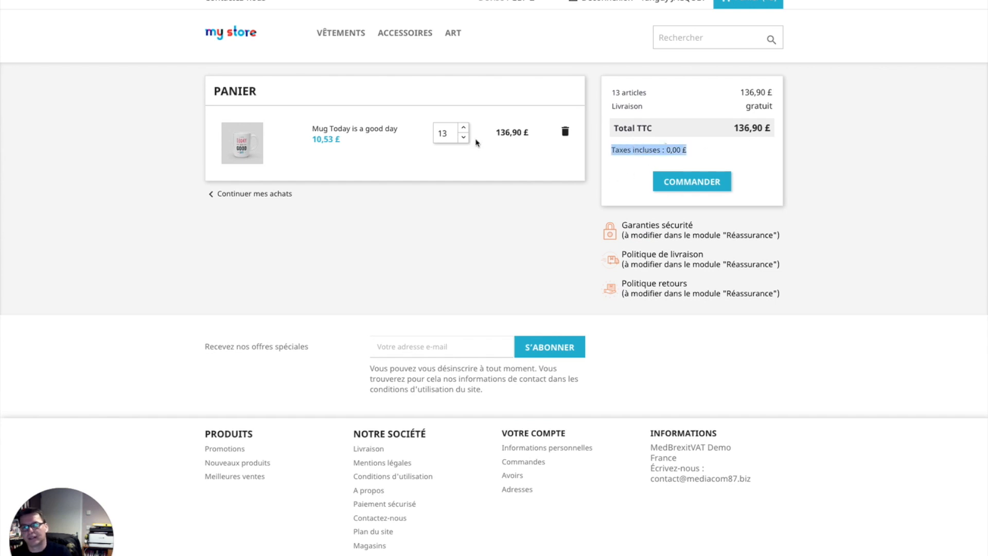
{"action": "left_click", "coordinate": [38, 5]}
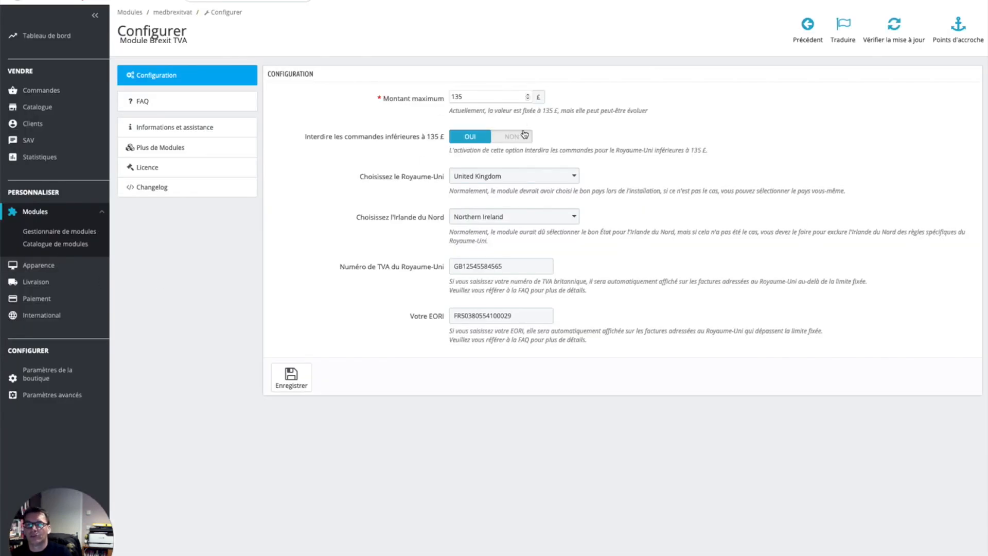
Step: Set 'Interdire les commandes inférieures à 135 £' to NON, then toggle the cart 12/13 to confirm 0,00 £ tax
{"action": "left_click", "coordinate": [524, 134]}
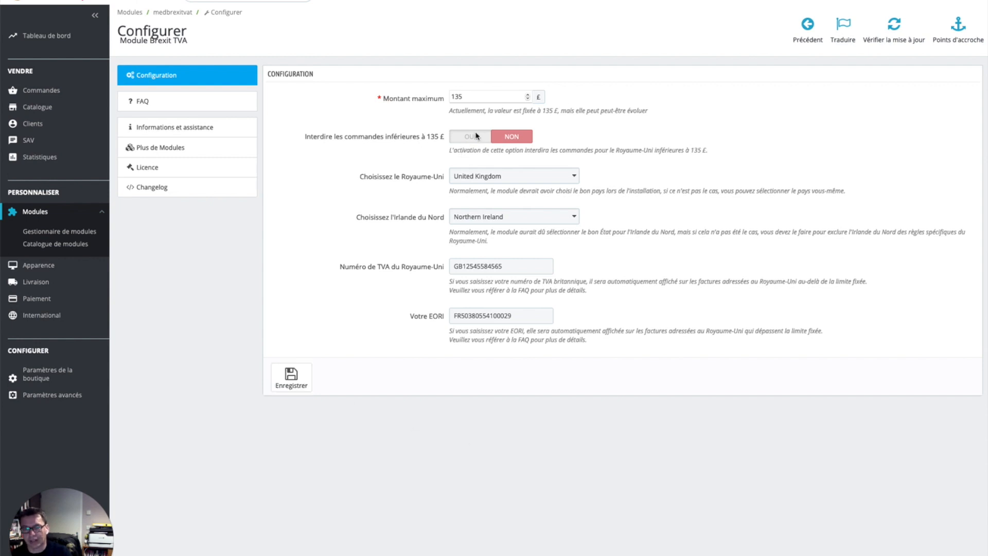
{"action": "left_click", "coordinate": [268, 2]}
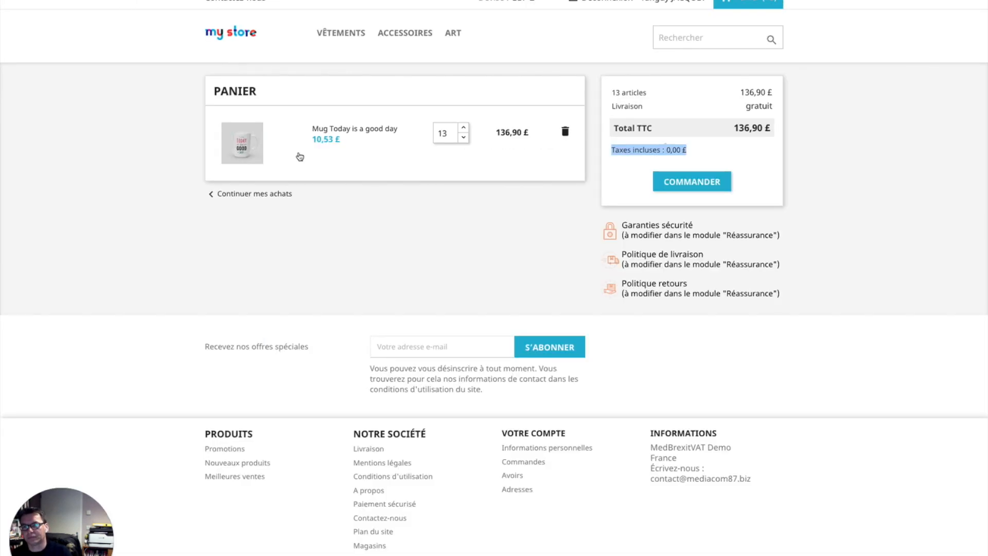
{"action": "left_click", "coordinate": [464, 137]}
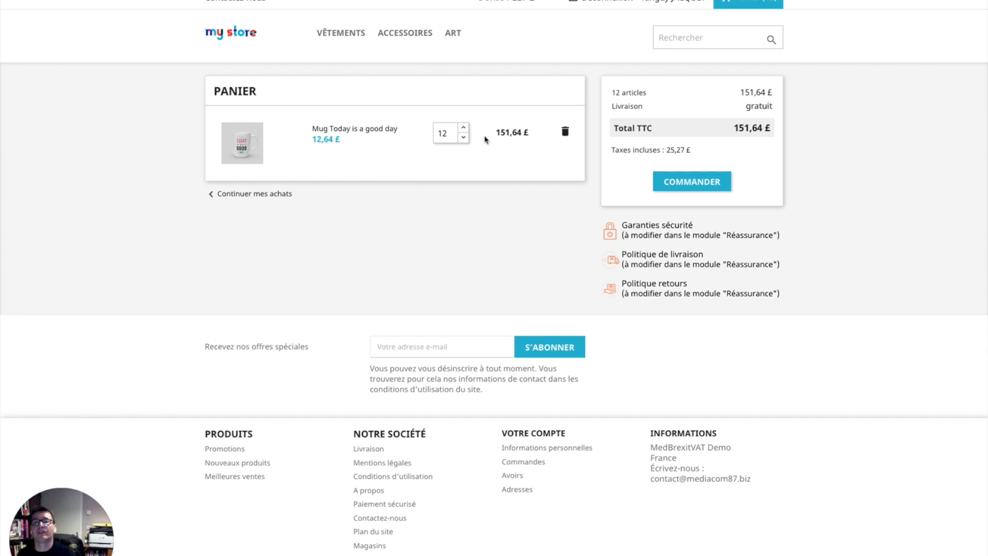
{"action": "left_click", "coordinate": [465, 127]}
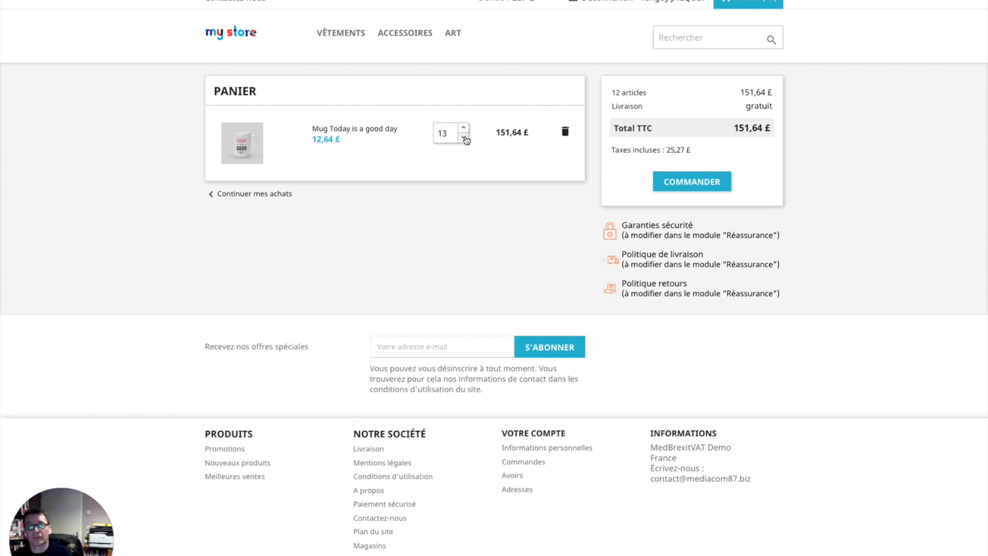
{"action": "triple_click", "coordinate": [684, 151]}
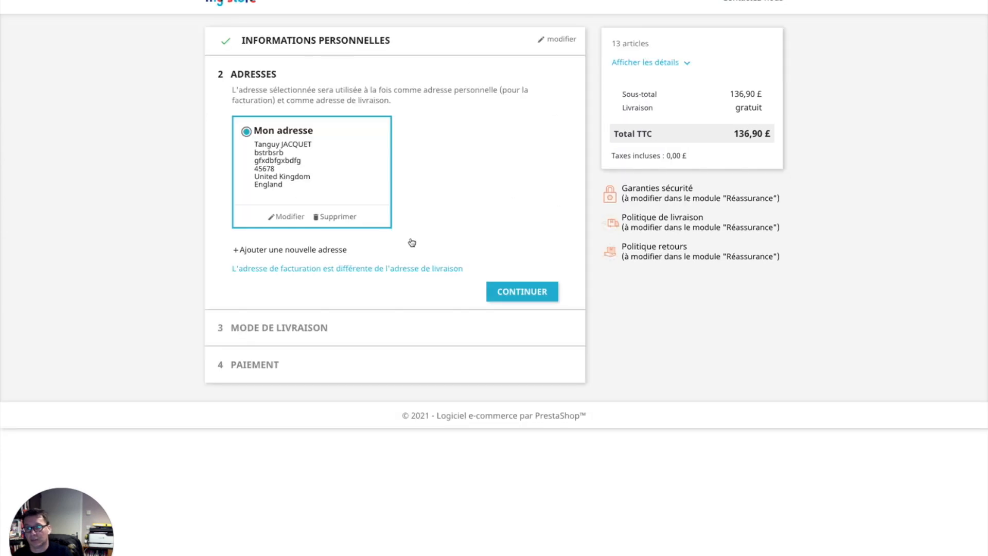
Step: Confirm the address, choose My carrier delivery, select Payer par chèque and accept the terms of sale
{"action": "left_click", "coordinate": [523, 297]}
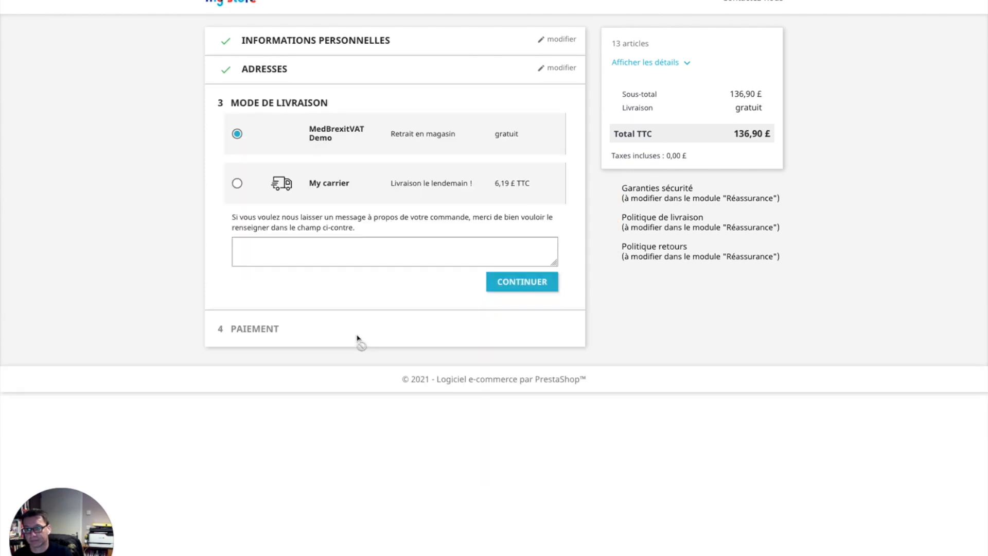
{"action": "left_click", "coordinate": [237, 183]}
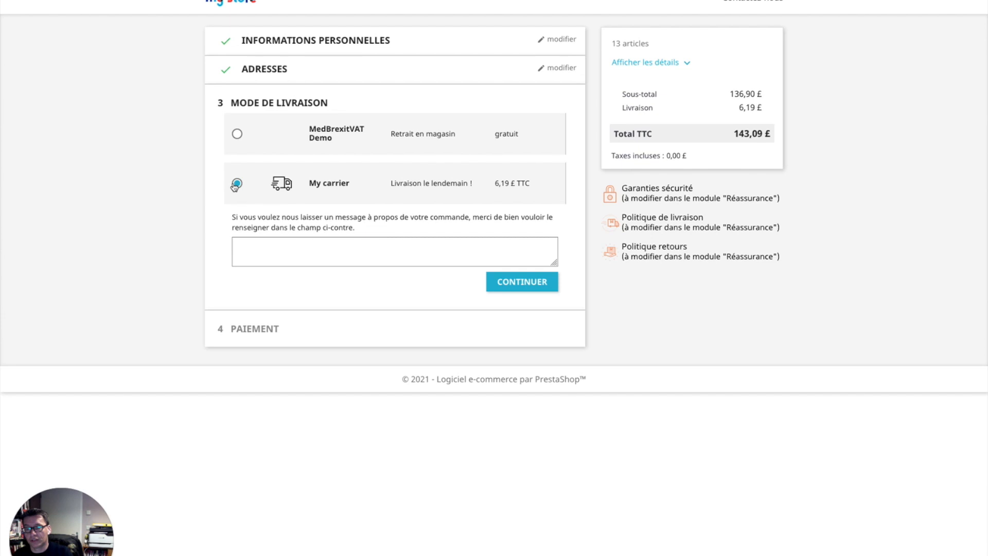
{"action": "left_click", "coordinate": [524, 286]}
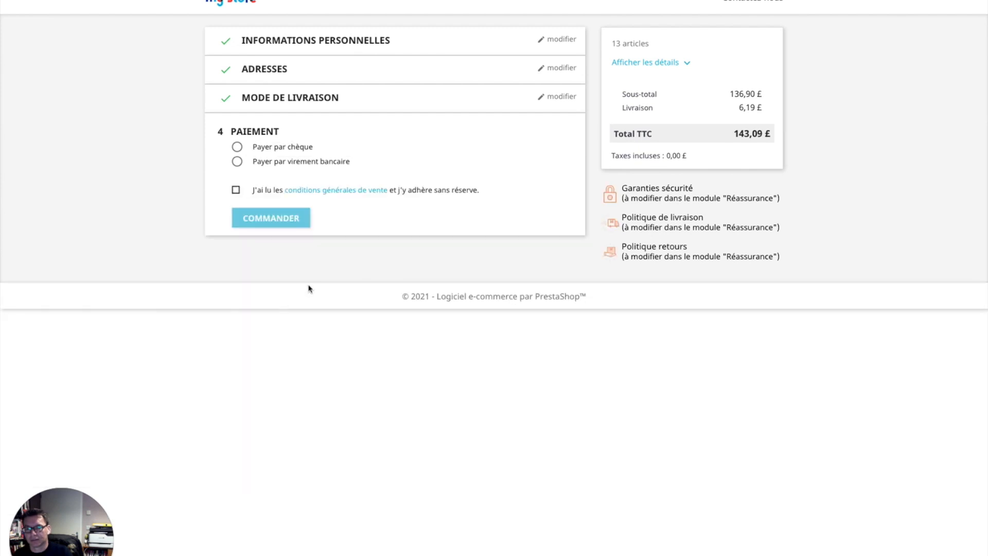
{"action": "left_click", "coordinate": [266, 150]}
{"action": "left_click", "coordinate": [237, 303]}
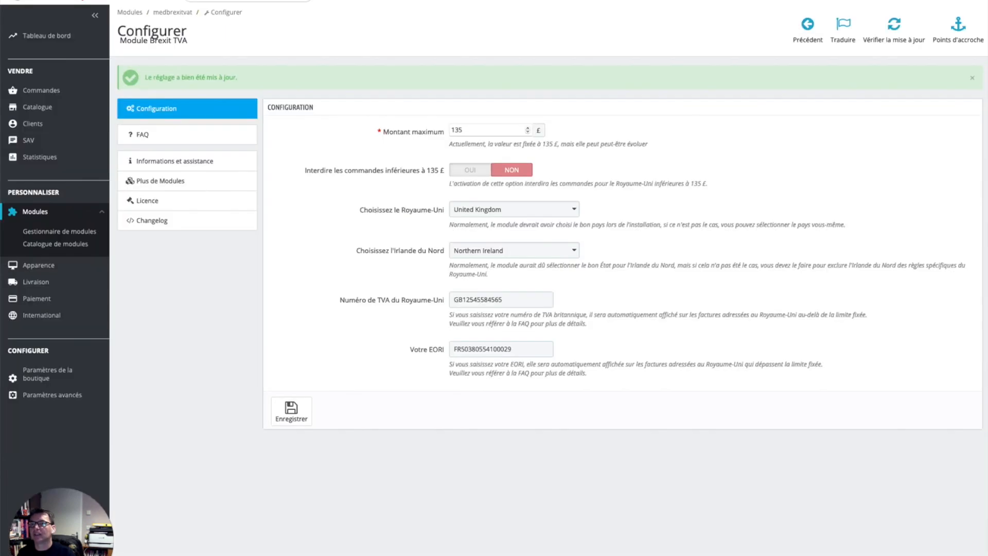
Step: Open order 7 MYZSJEJTA (13 mugs, 143,09 £) from the orders list
{"action": "mouse_move", "coordinate": [41, 91]}
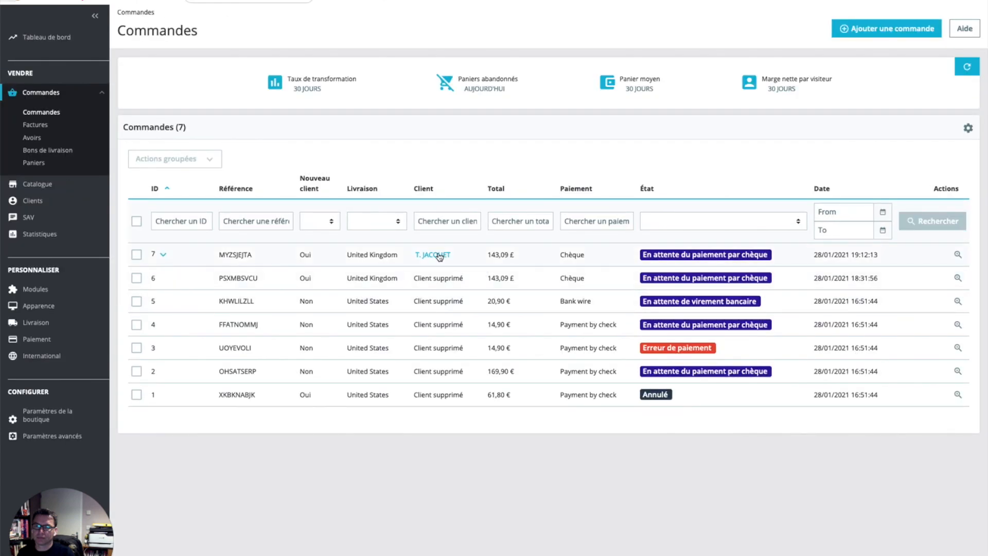
{"action": "left_click", "coordinate": [365, 264]}
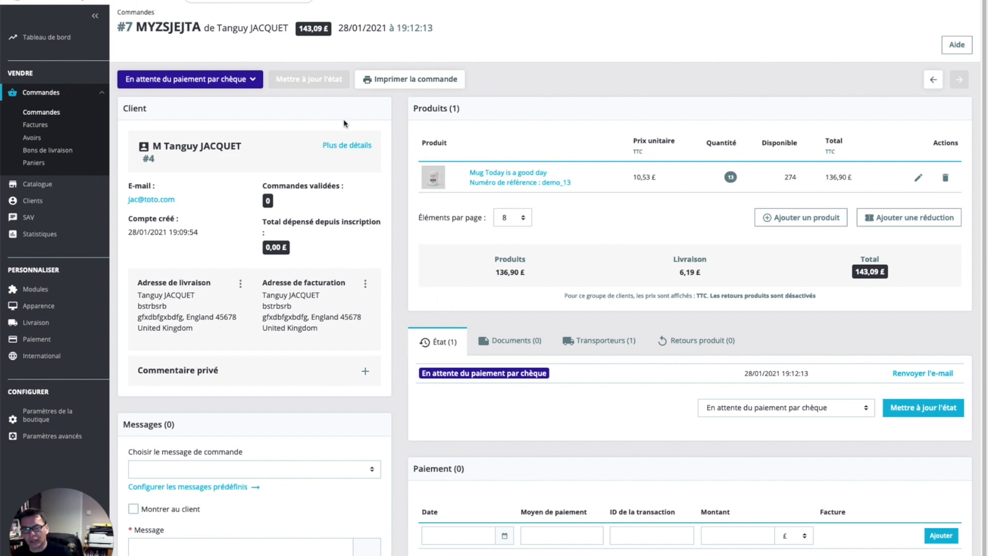
Step: Change order #7's status to Paiement à distance accepté, generating invoice #FA000001
{"action": "left_click", "coordinate": [415, 81]}
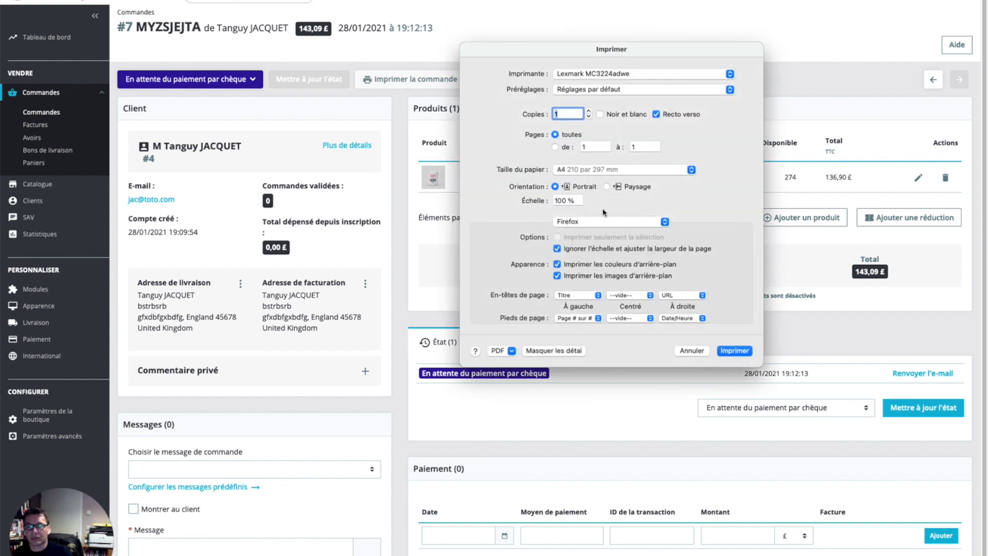
{"action": "left_click", "coordinate": [695, 353]}
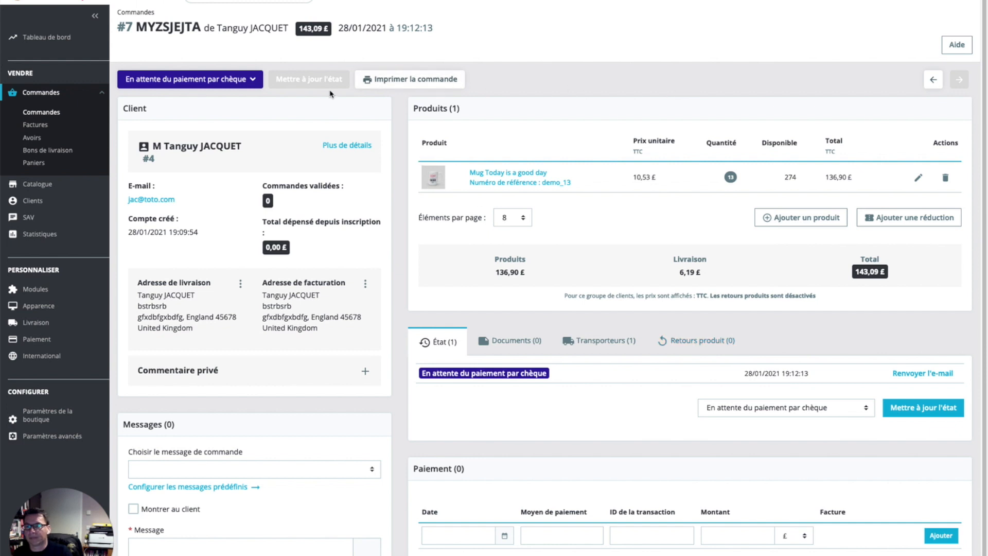
{"action": "scroll", "coordinate": [381, 254], "scroll_direction": "down", "scroll_amount": 1}
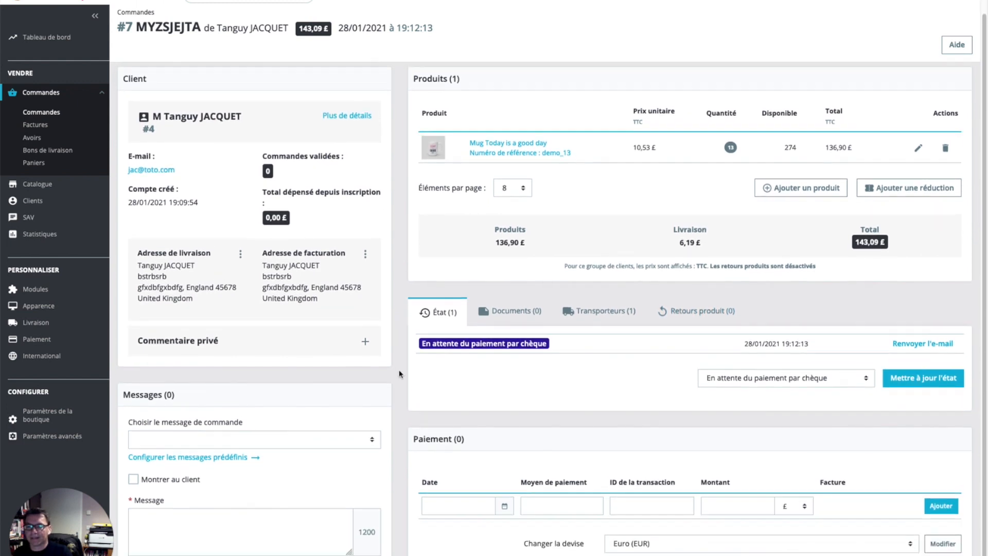
{"action": "scroll", "coordinate": [396, 374], "scroll_direction": "up", "scroll_amount": 1}
{"action": "left_click", "coordinate": [251, 81]}
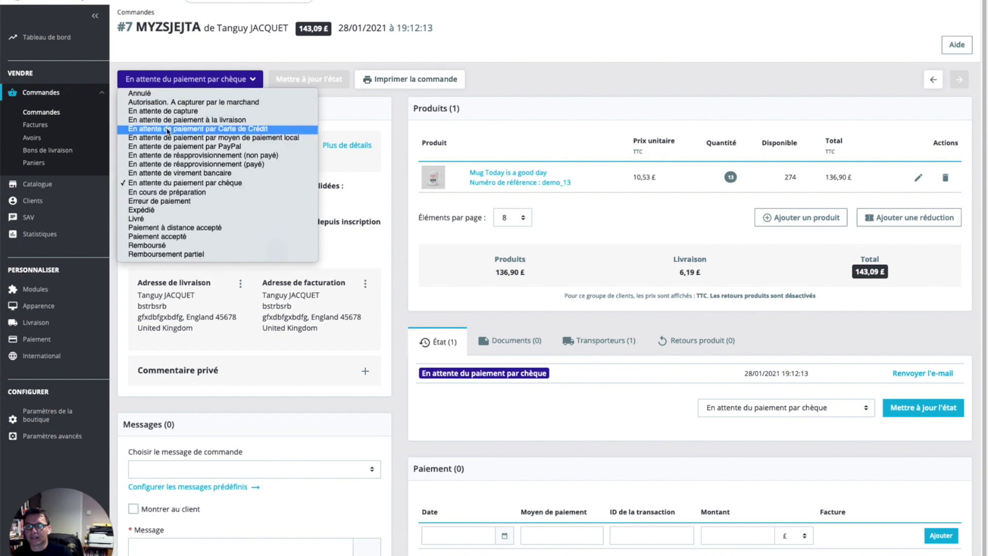
{"action": "left_click", "coordinate": [211, 228]}
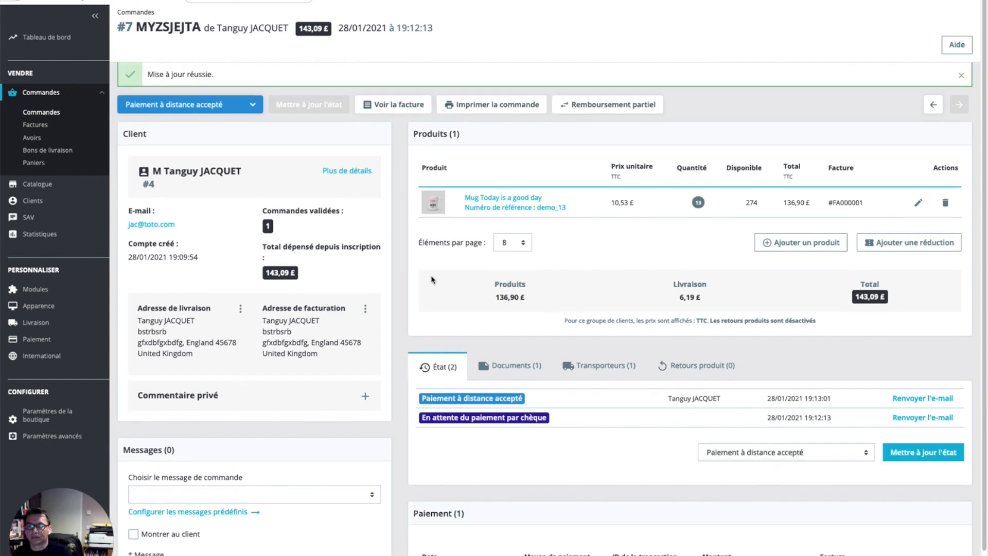
Step: Review invoice FA000001.pdf to confirm the 143,09 £ total carries no added VAT
{"action": "left_click", "coordinate": [407, 117]}
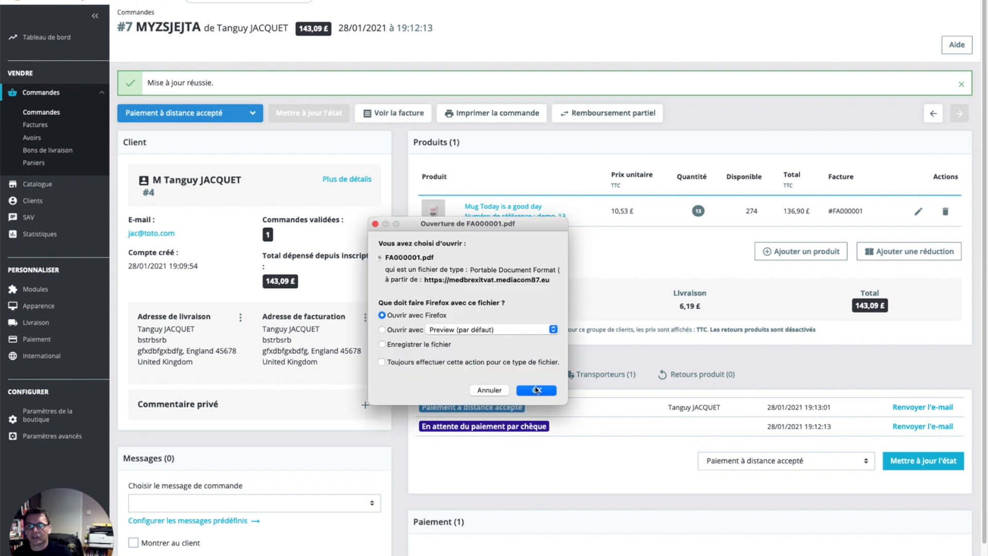
{"action": "left_click", "coordinate": [536, 389]}
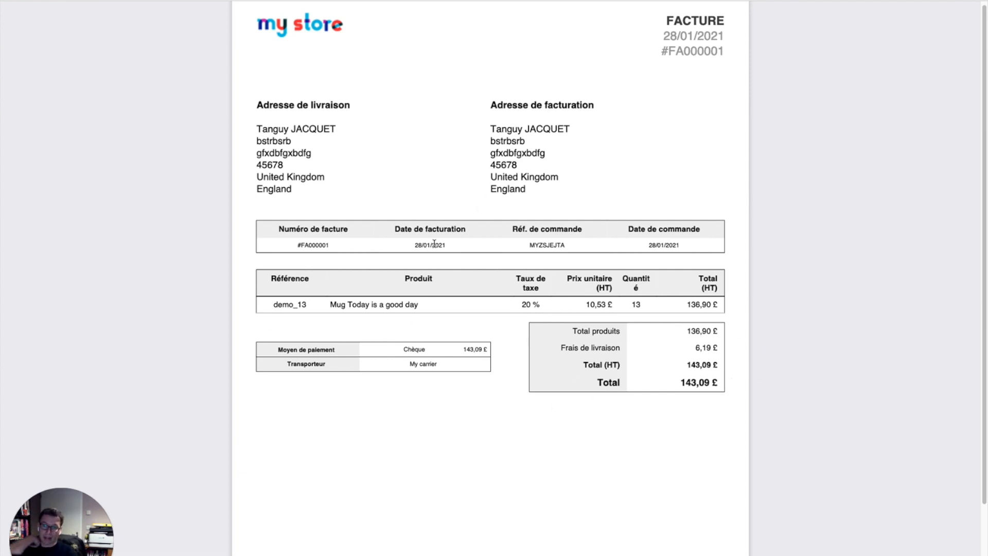
{"action": "scroll", "coordinate": [434, 244], "scroll_direction": "down", "scroll_amount": 5}
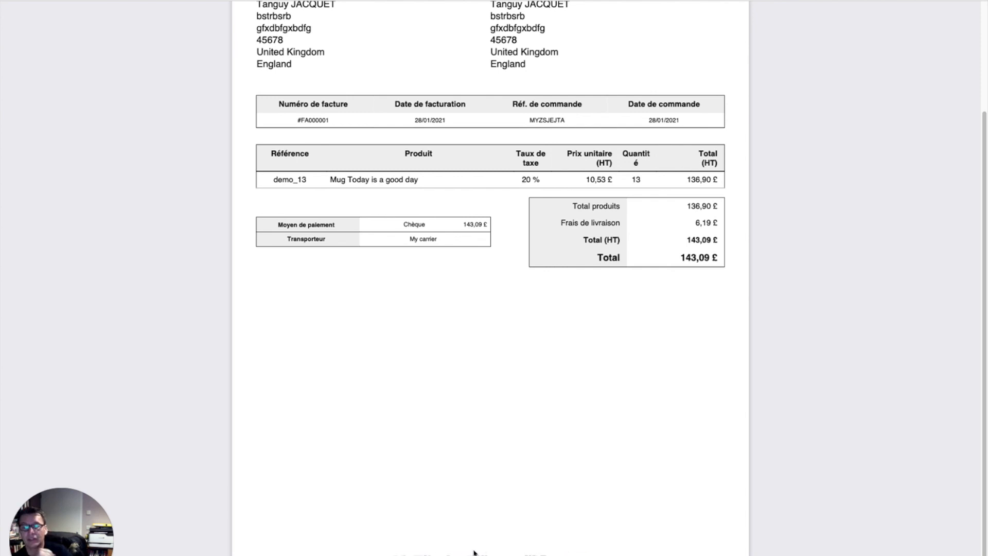
{"action": "scroll", "coordinate": [501, 481], "scroll_direction": "up", "scroll_amount": 3}
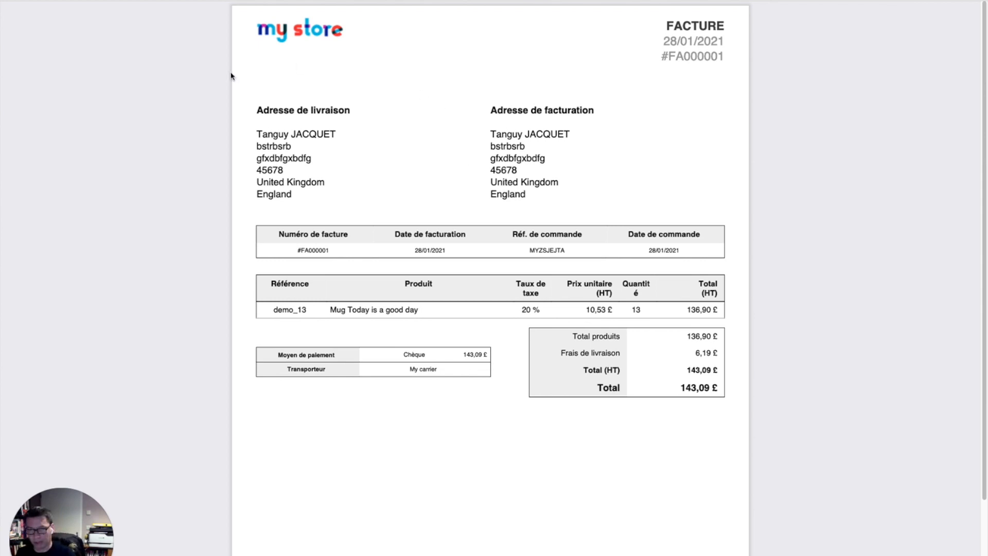
{"action": "left_click", "coordinate": [131, 4]}
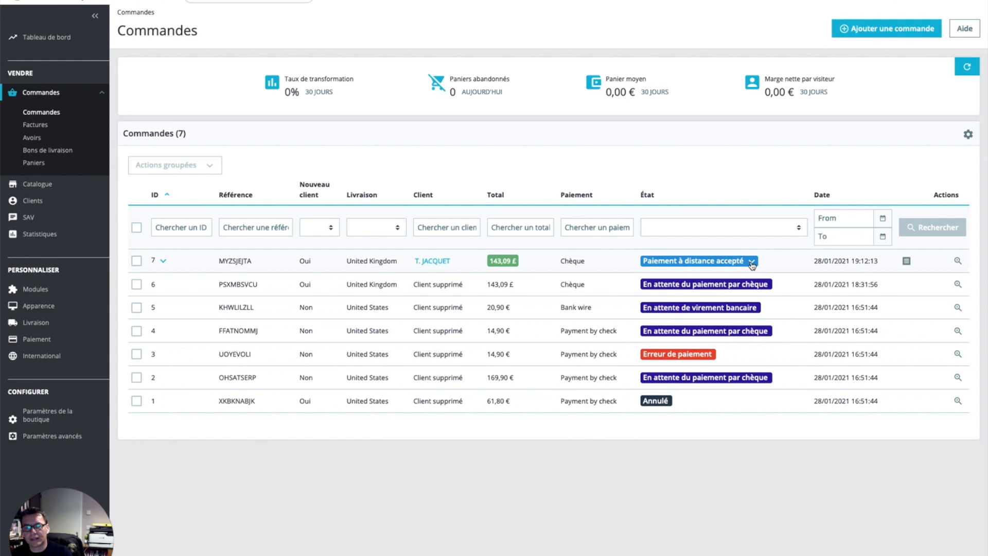
Step: Set order 6 PSXMBSVCU to Paiement à distance accepté and view its details with invoice #FA000002
{"action": "left_click", "coordinate": [752, 262]}
{"action": "left_click", "coordinate": [703, 465]}
{"action": "left_click", "coordinate": [776, 287]}
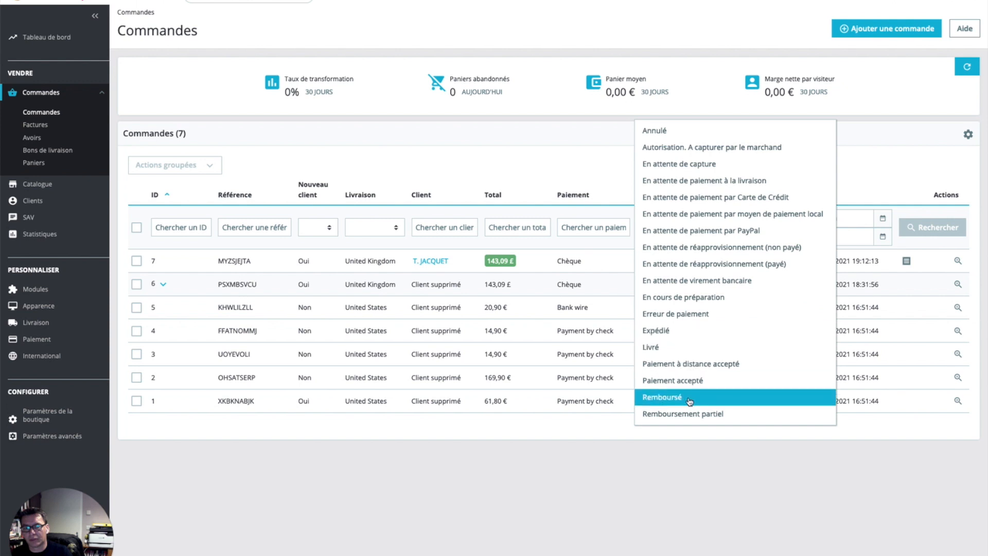
{"action": "left_click", "coordinate": [709, 365]}
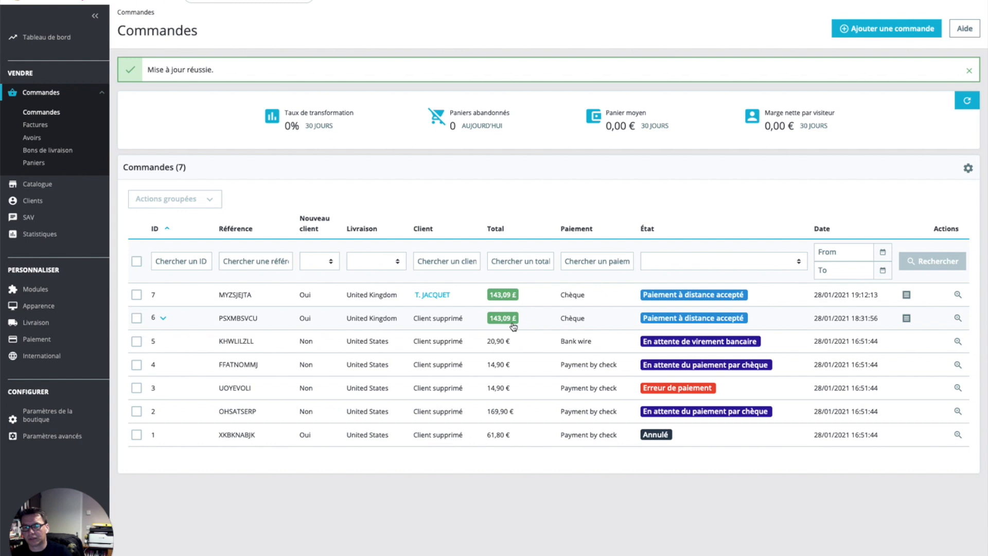
{"action": "left_click", "coordinate": [513, 326]}
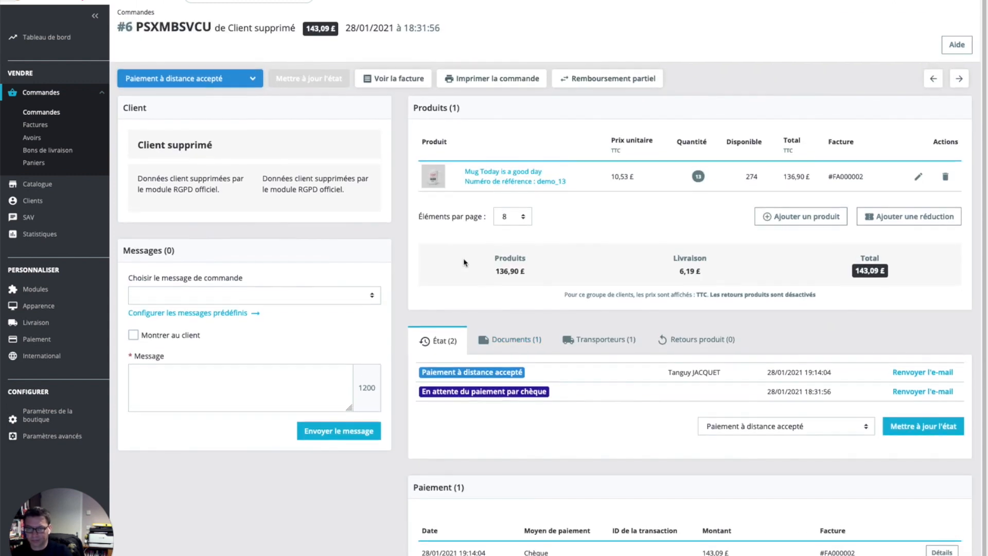
{"action": "left_click", "coordinate": [383, 80]}
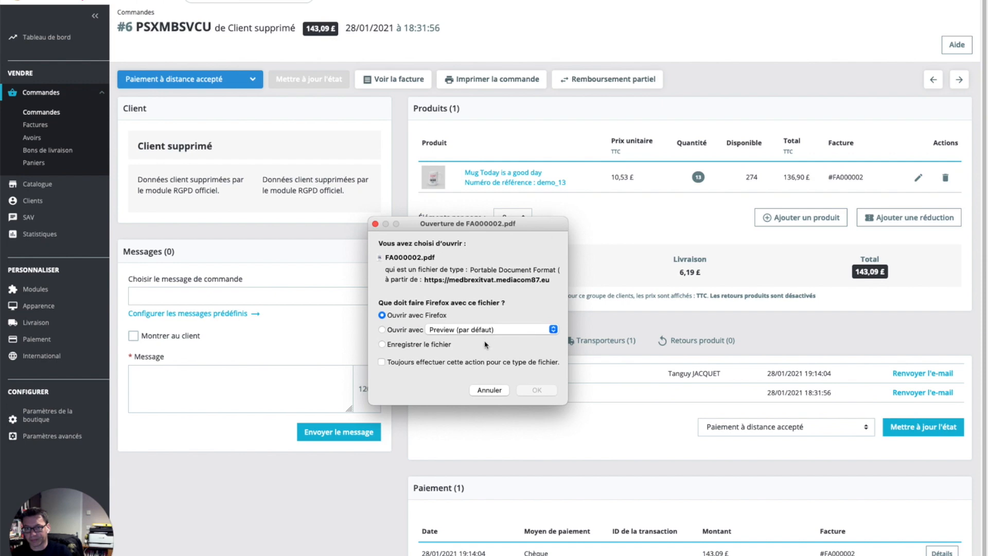
{"action": "left_click", "coordinate": [526, 391]}
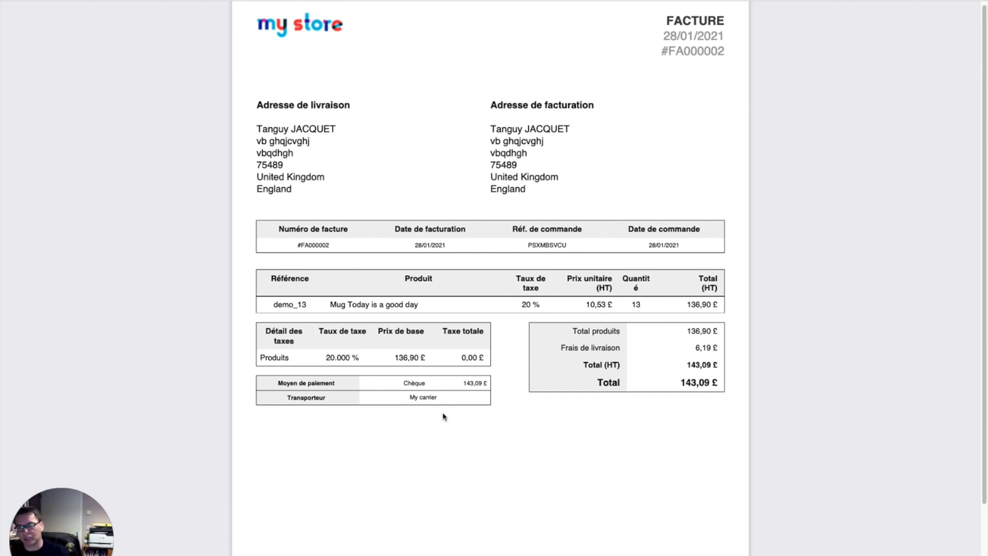
{"action": "scroll", "coordinate": [582, 305], "scroll_direction": "down", "scroll_amount": 5}
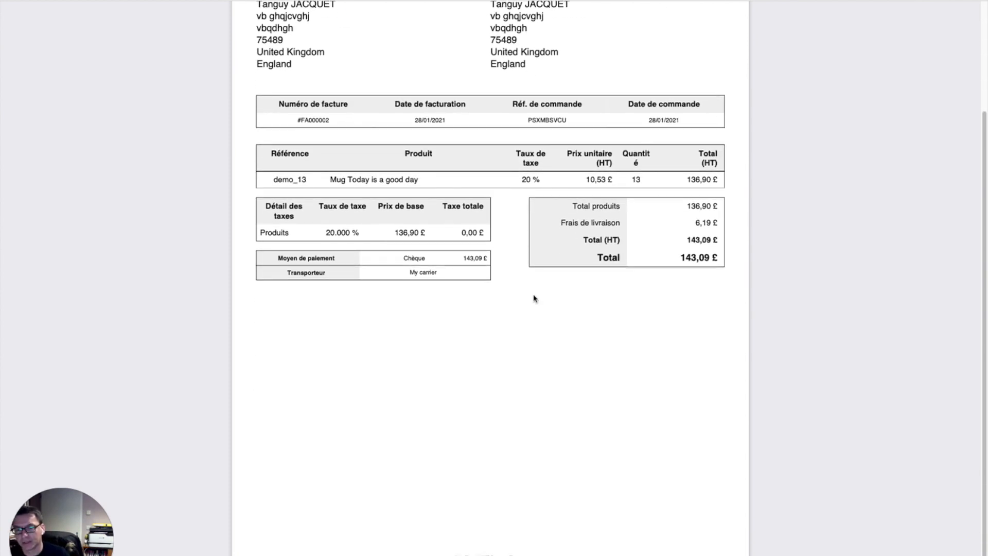
{"action": "triple_click", "coordinate": [515, 553]}
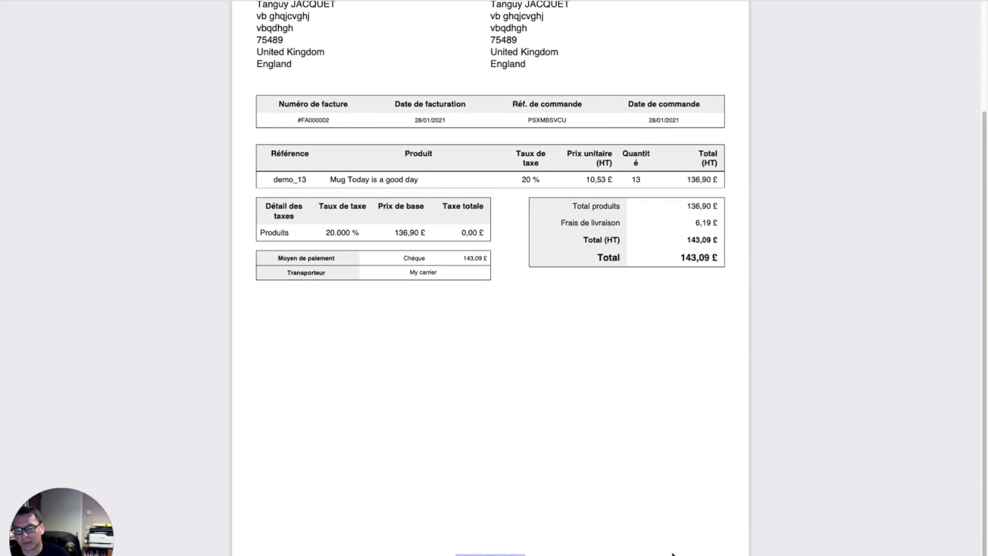
{"action": "left_click", "coordinate": [515, 554]}
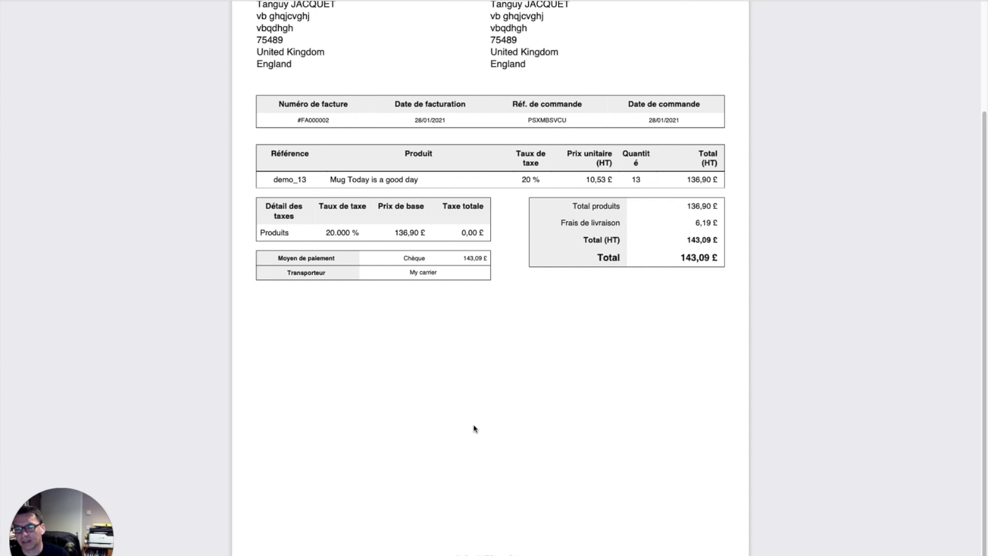
{"action": "scroll", "coordinate": [474, 428], "scroll_direction": "up", "scroll_amount": 5}
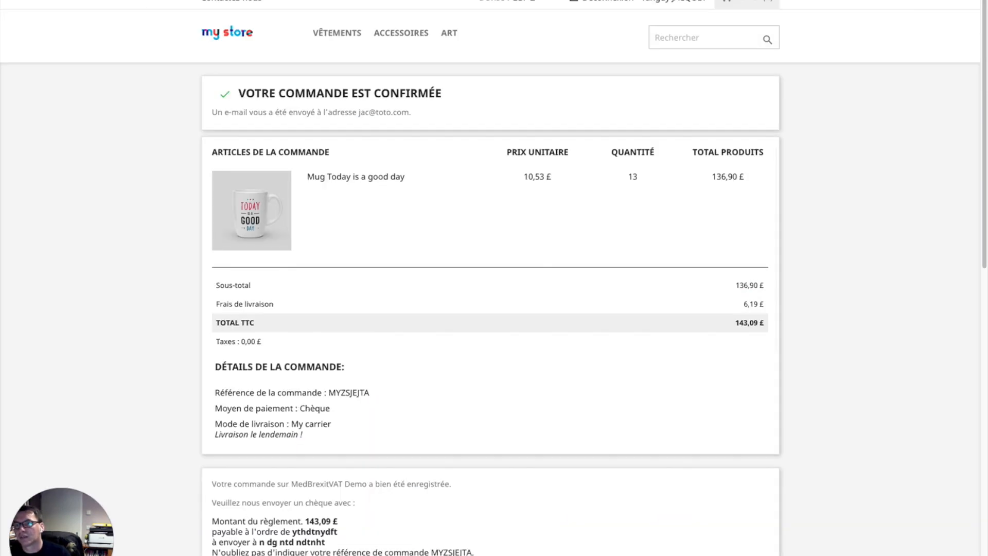
Step: From the store front, add 10 Mug Today is a good day to the cart
{"action": "left_click", "coordinate": [225, 34]}
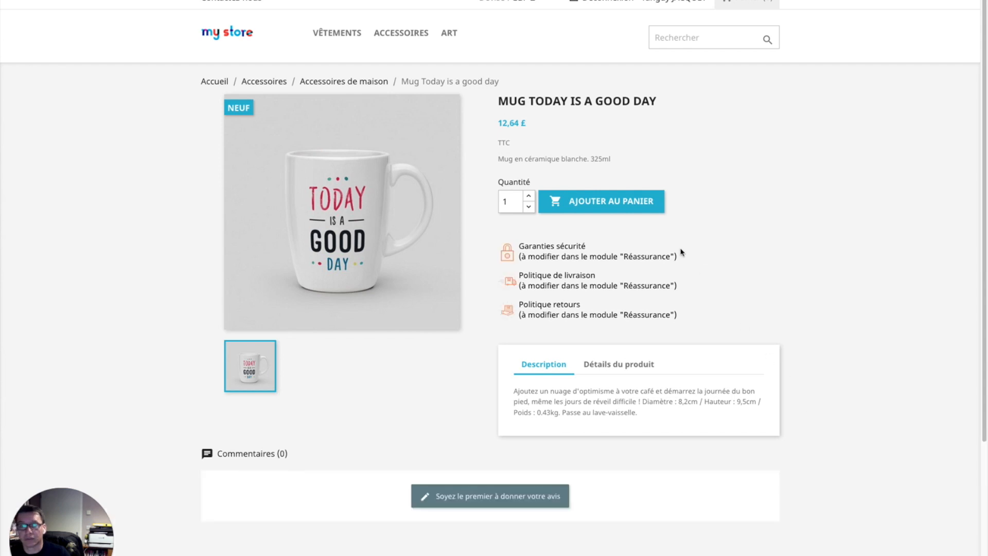
{"action": "left_click", "coordinate": [512, 200]}
{"action": "double_click", "coordinate": [512, 200]}
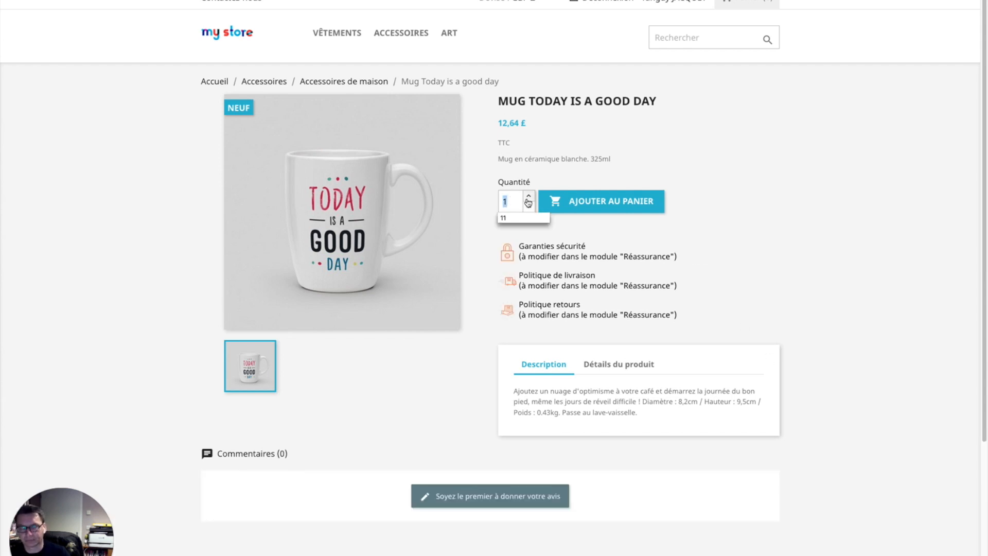
{"action": "type", "text": "12"}
{"action": "key", "text": "BackSpace"}
{"action": "type", "text": "0"}
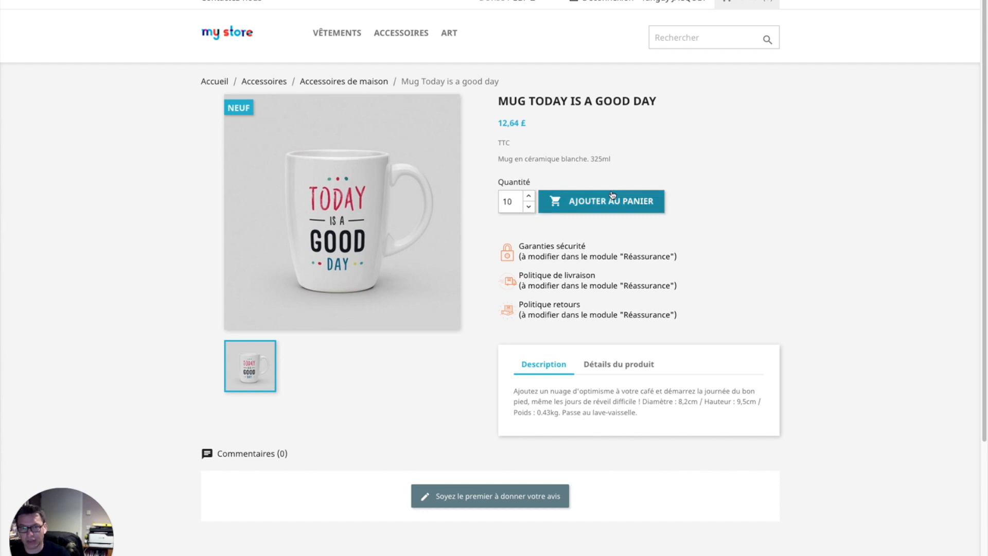
{"action": "key", "text": "BackSpace"}
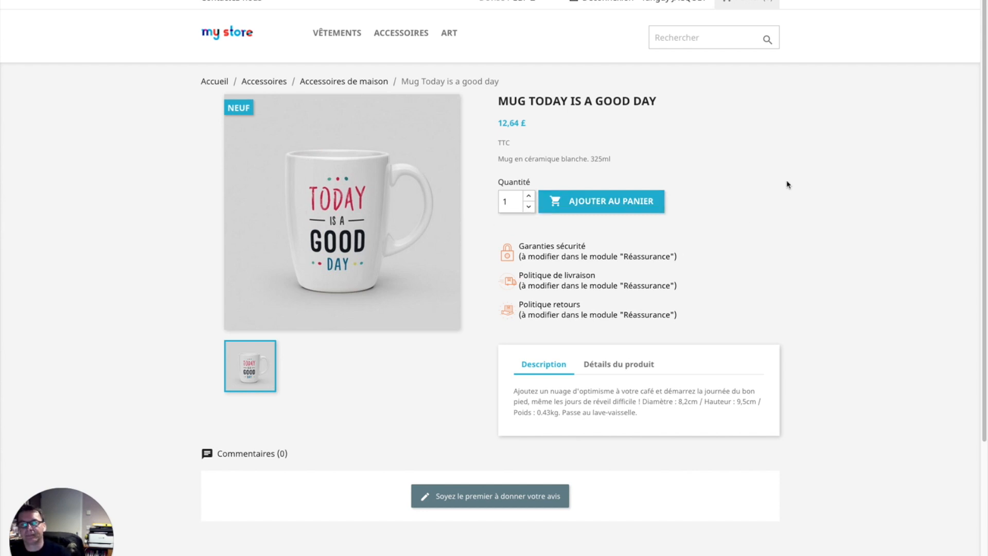
{"action": "key", "text": "Return"}
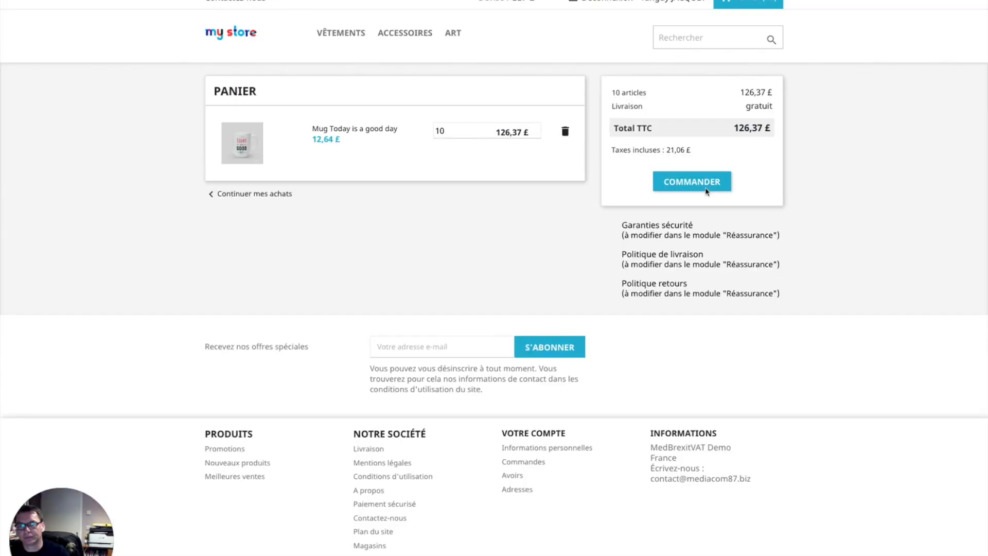
Step: Check out the 12-mug cart with My carrier and cheque payment, accepting the terms
{"action": "left_click", "coordinate": [701, 188]}
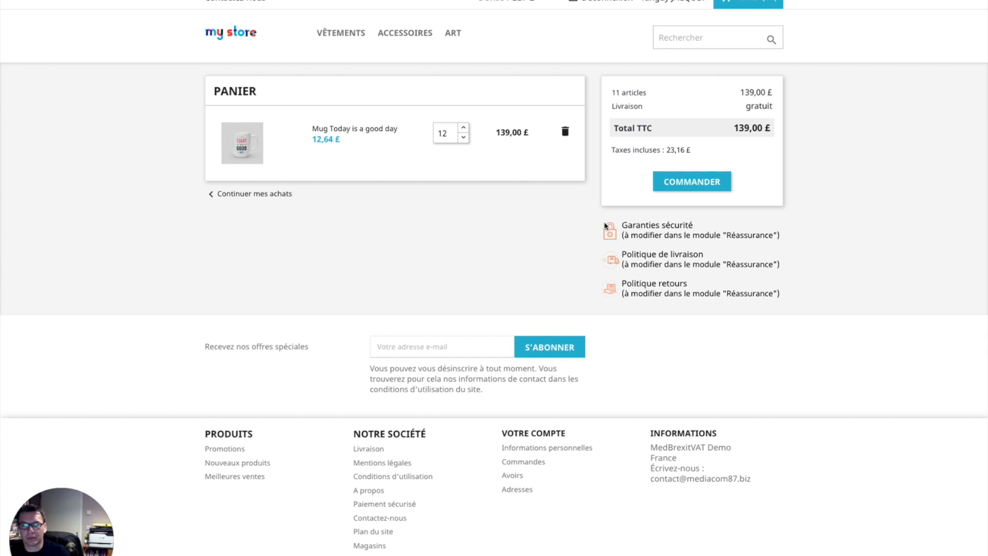
{"action": "left_click", "coordinate": [699, 183]}
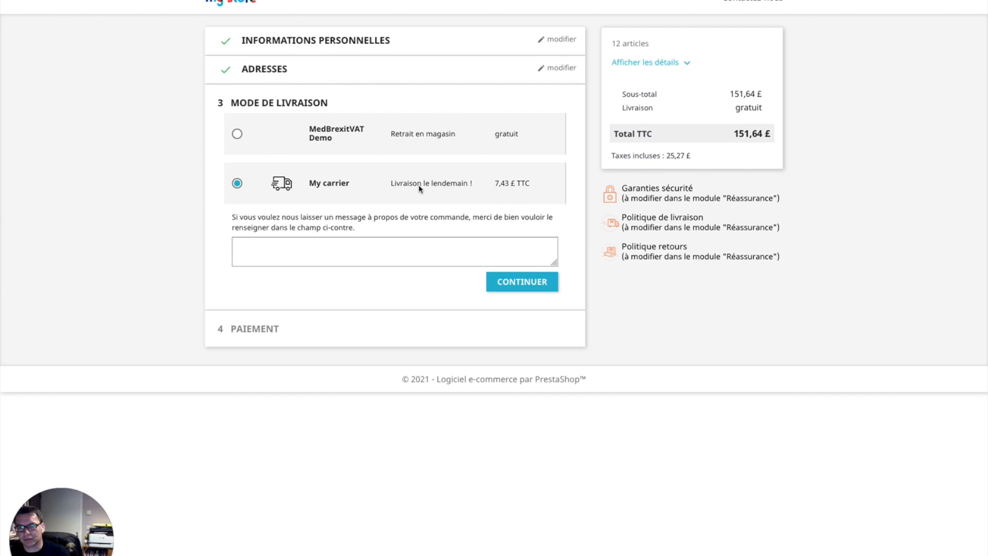
{"action": "left_click", "coordinate": [545, 289]}
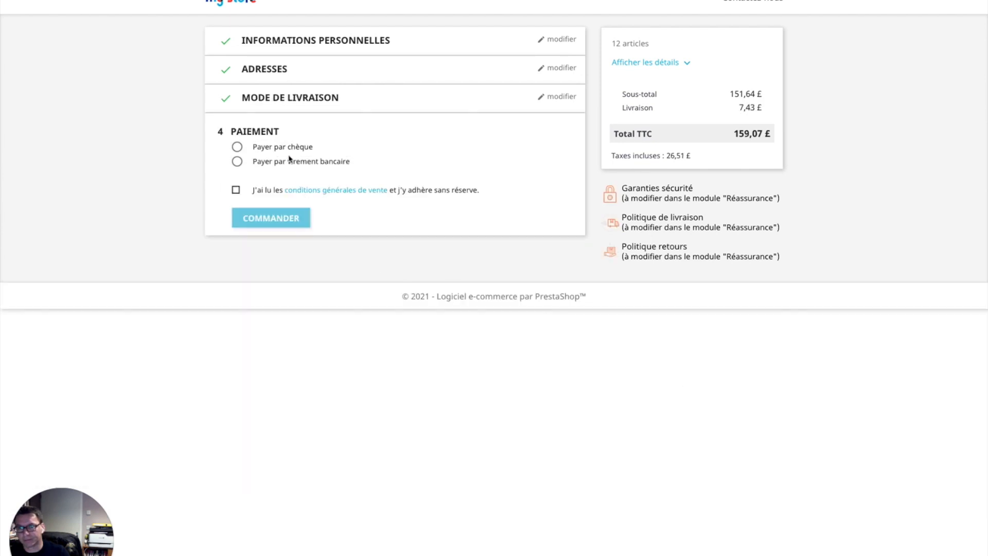
{"action": "left_click", "coordinate": [275, 148]}
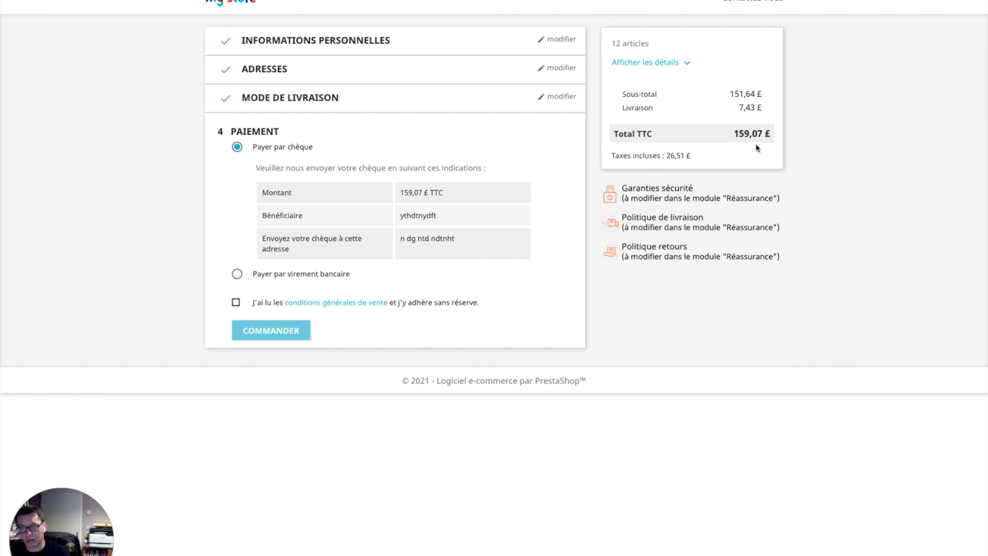
{"action": "left_click", "coordinate": [236, 303]}
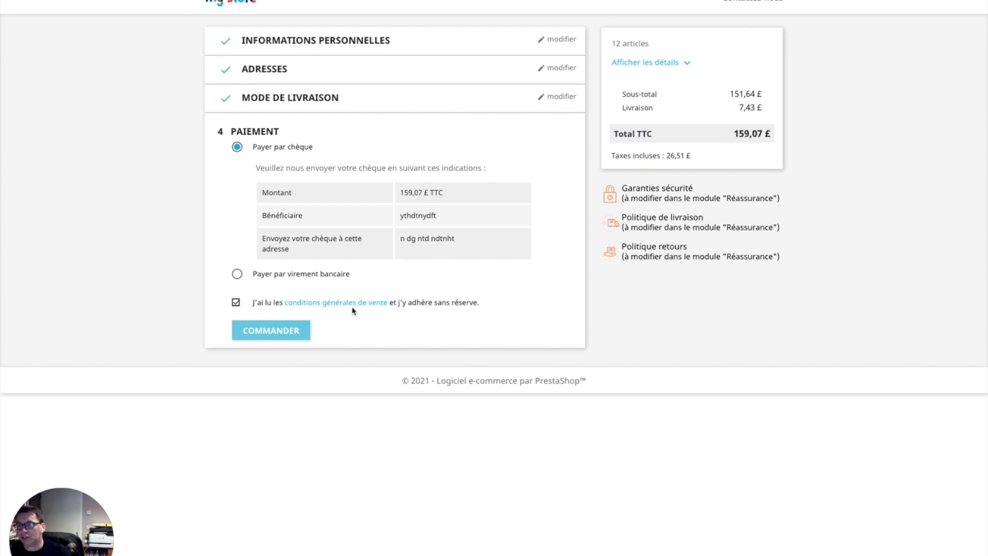
{"action": "left_click", "coordinate": [271, 331]}
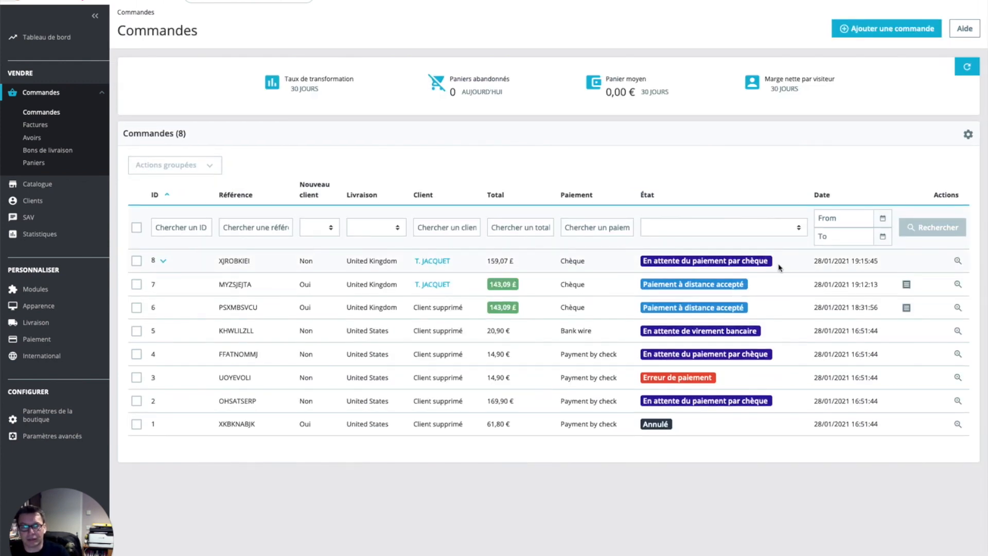
Step: Change order 8's status to Paiement à distance accepté from the orders list
{"action": "left_click", "coordinate": [770, 262]}
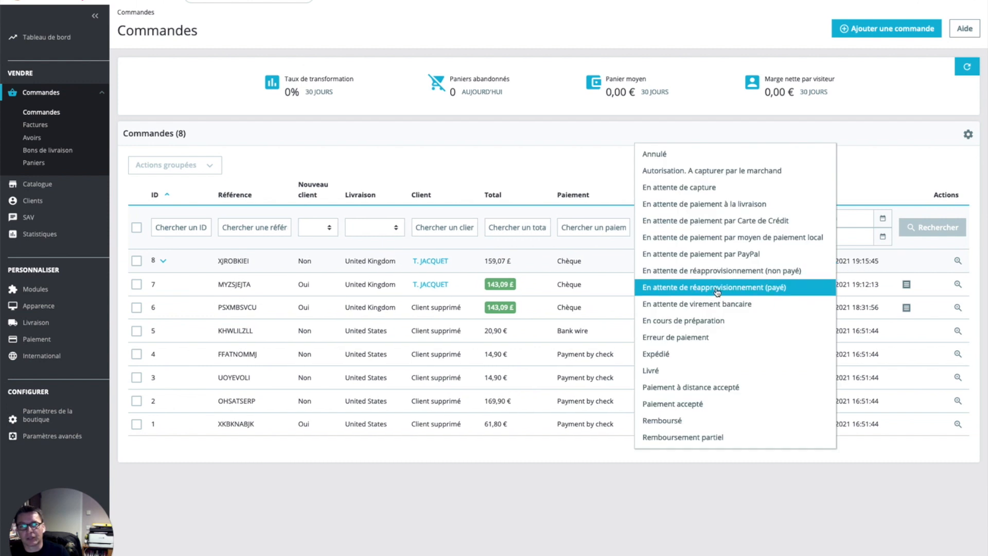
{"action": "left_click", "coordinate": [732, 388]}
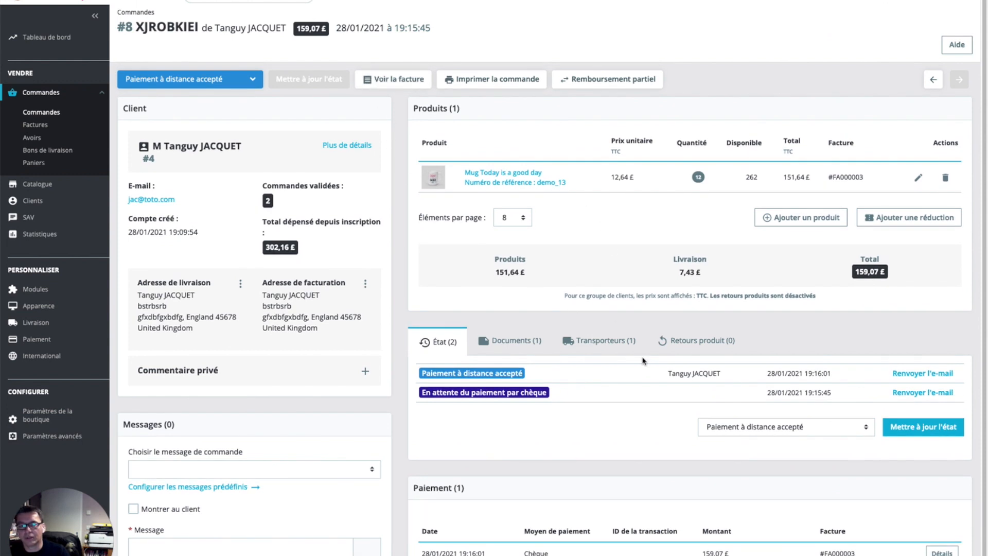
{"action": "left_click", "coordinate": [537, 391]}
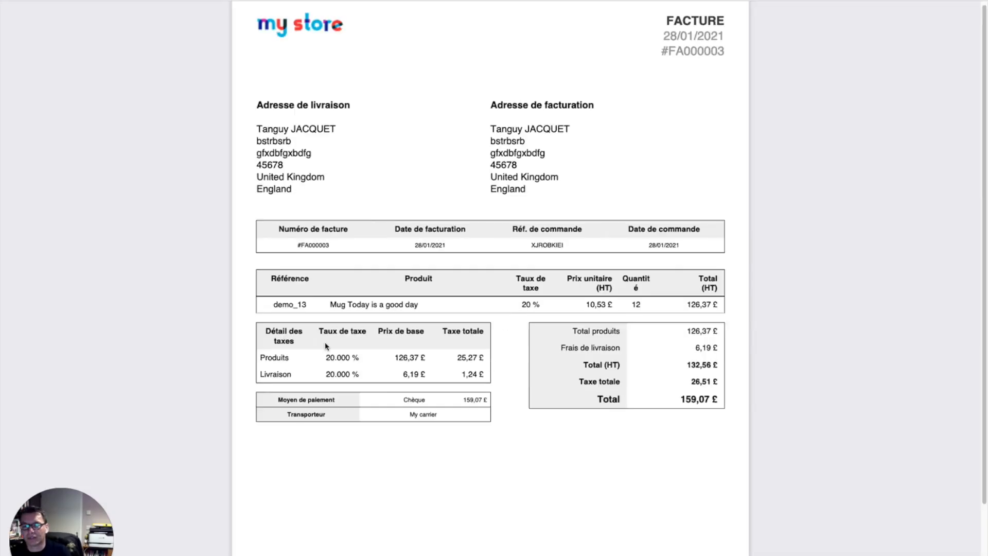
{"action": "left_click_drag", "start_coordinate": [329, 356], "coordinate": [473, 356]}
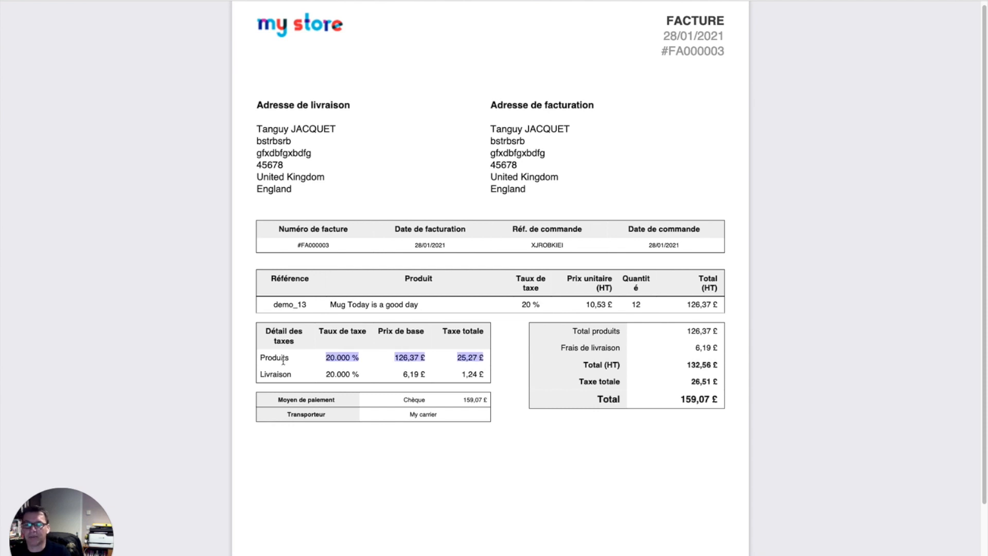
{"action": "left_click", "coordinate": [336, 375]}
{"action": "left_click_drag", "start_coordinate": [336, 375], "coordinate": [496, 379]}
{"action": "left_click", "coordinate": [508, 374]}
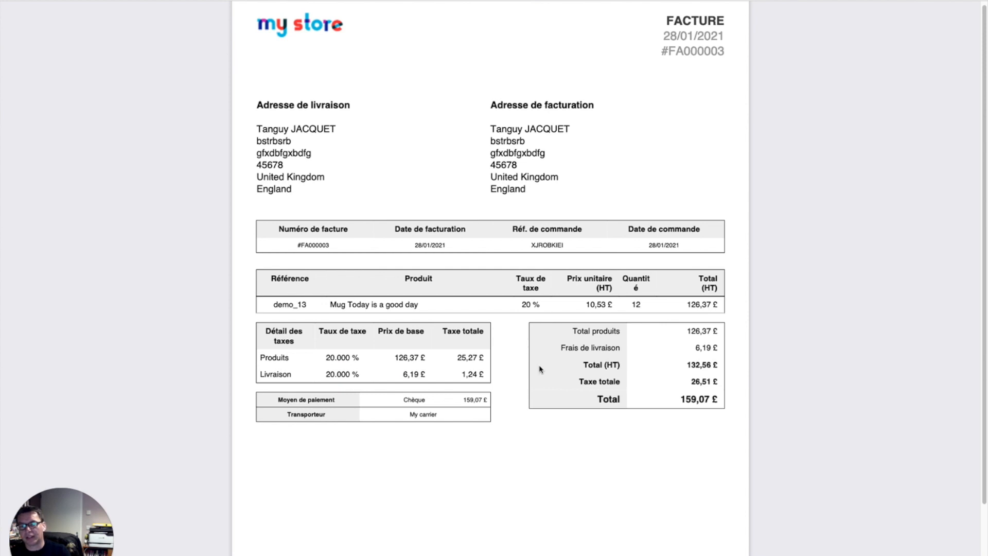
{"action": "scroll", "coordinate": [538, 367], "scroll_direction": "down", "scroll_amount": 3}
{"action": "scroll", "coordinate": [538, 367], "scroll_direction": "up", "scroll_amount": 3}
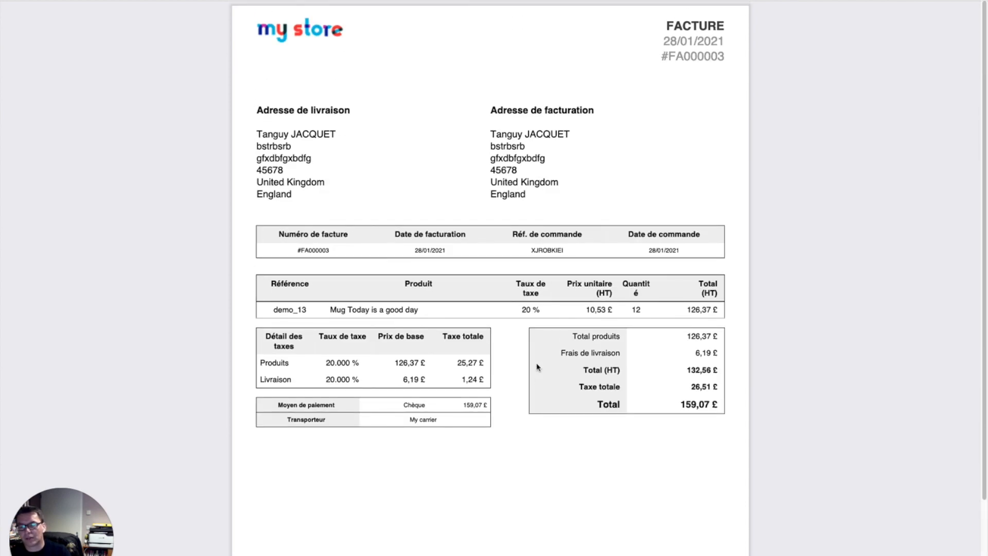